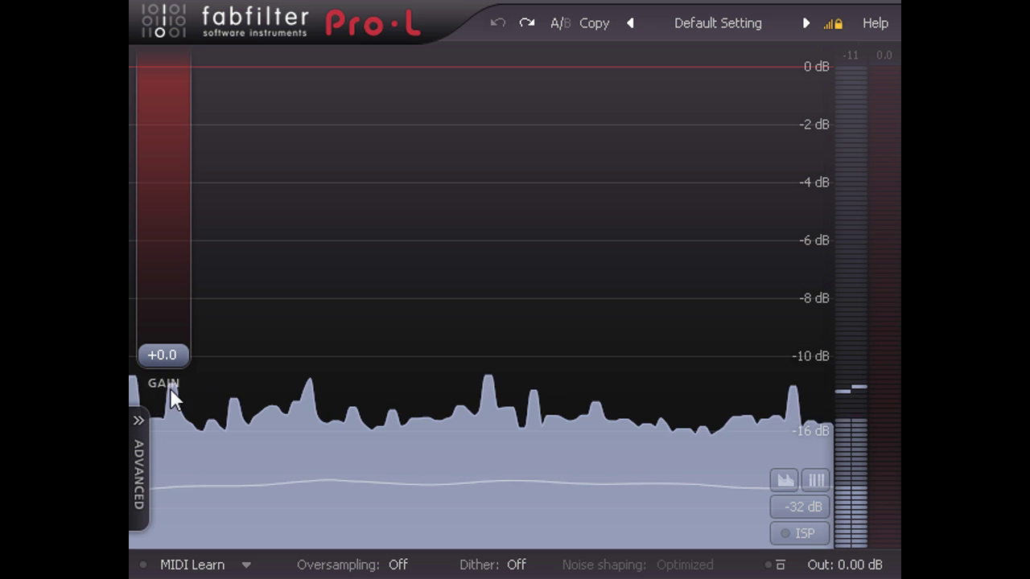
Raise the limiter's input gain to about +10.4 dB
{"action": "mouse_move", "coordinate": [170, 366]}
{"action": "left_click_drag", "start_coordinate": [170, 361], "coordinate": [159, 253]}
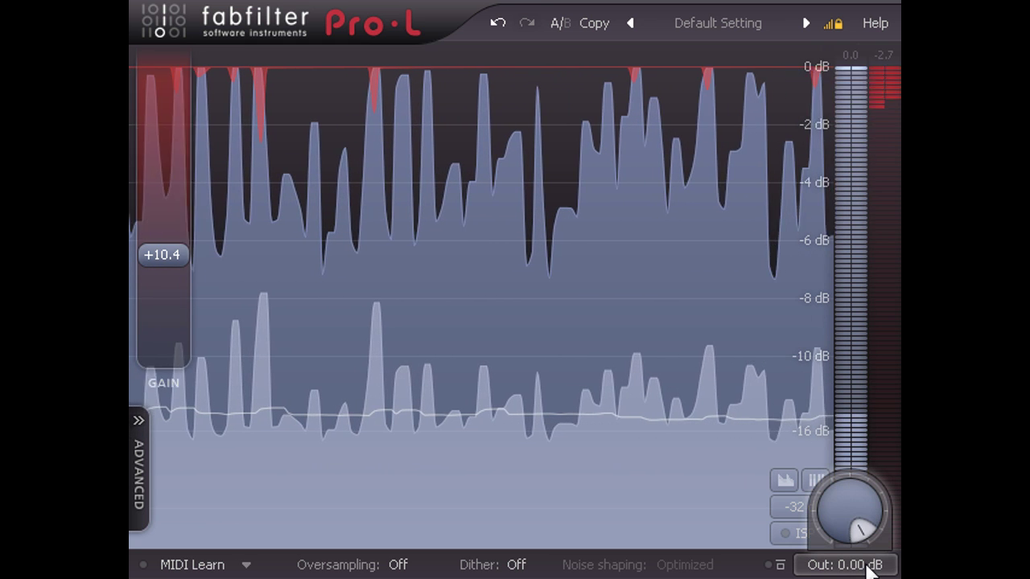
Set the output level to -0.10 dB and turn on inter-sample peak (ISP) metering
{"action": "double_click", "coordinate": [868, 567]}
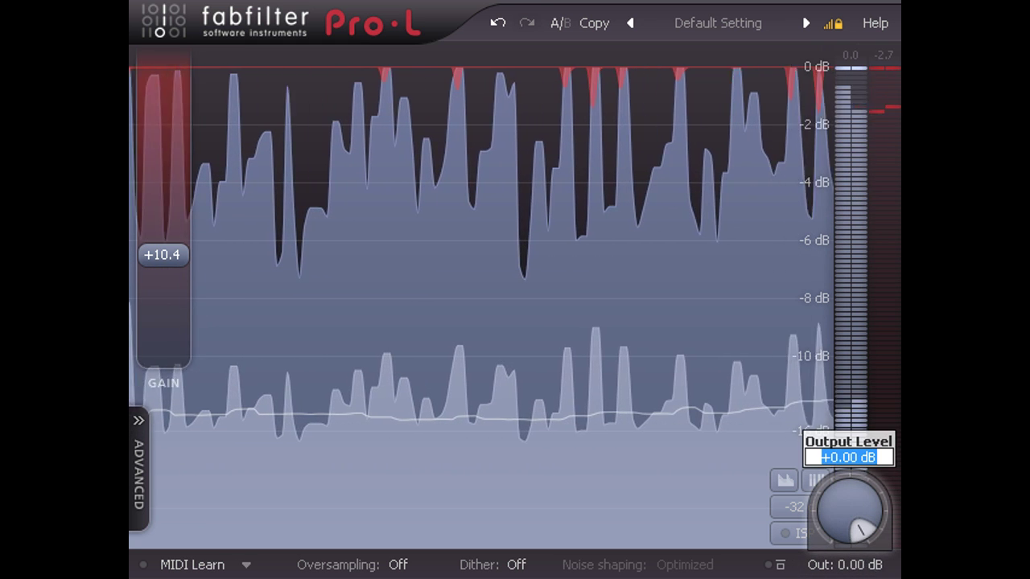
{"action": "key", "text": "Return"}
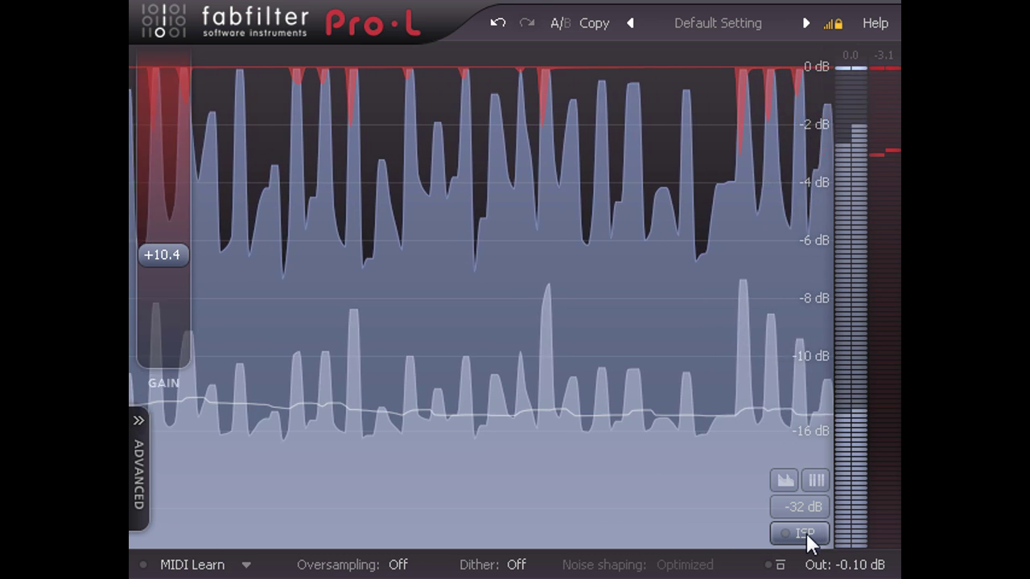
{"action": "left_click", "coordinate": [805, 533]}
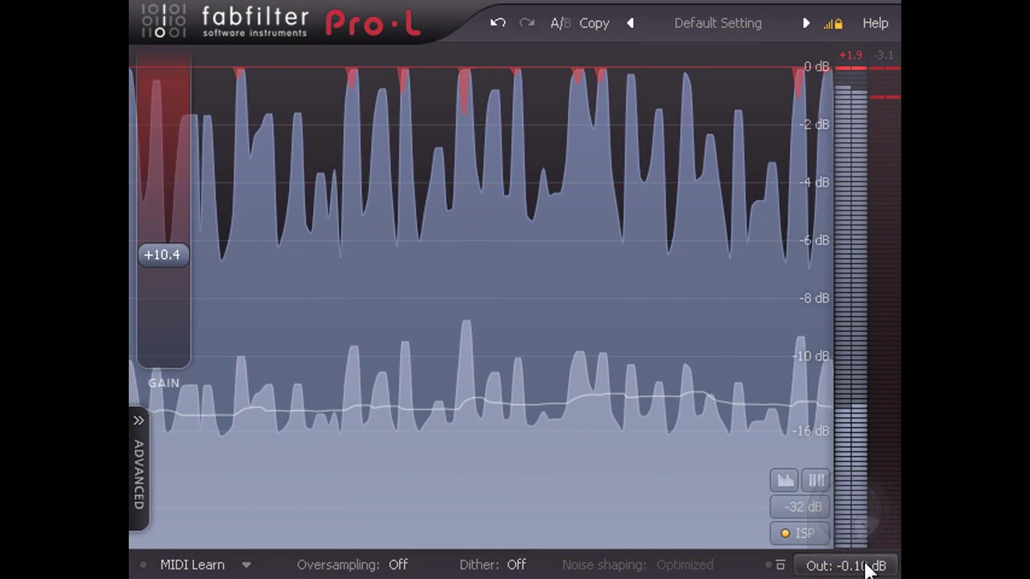
{"action": "mouse_move", "coordinate": [867, 567]}
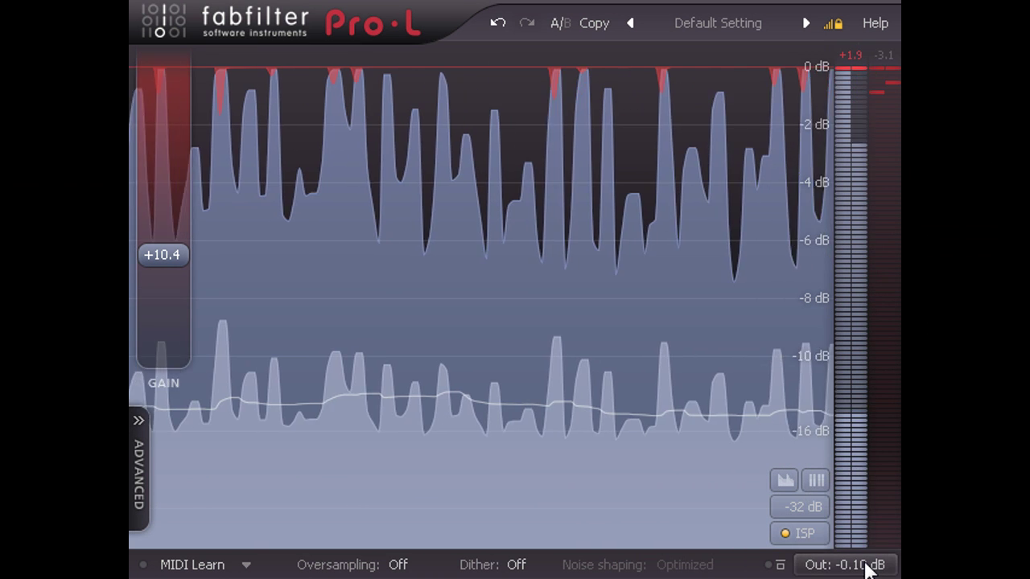
Set oversampling to 4x and reset the held output peak reading
{"action": "left_click", "coordinate": [396, 565]}
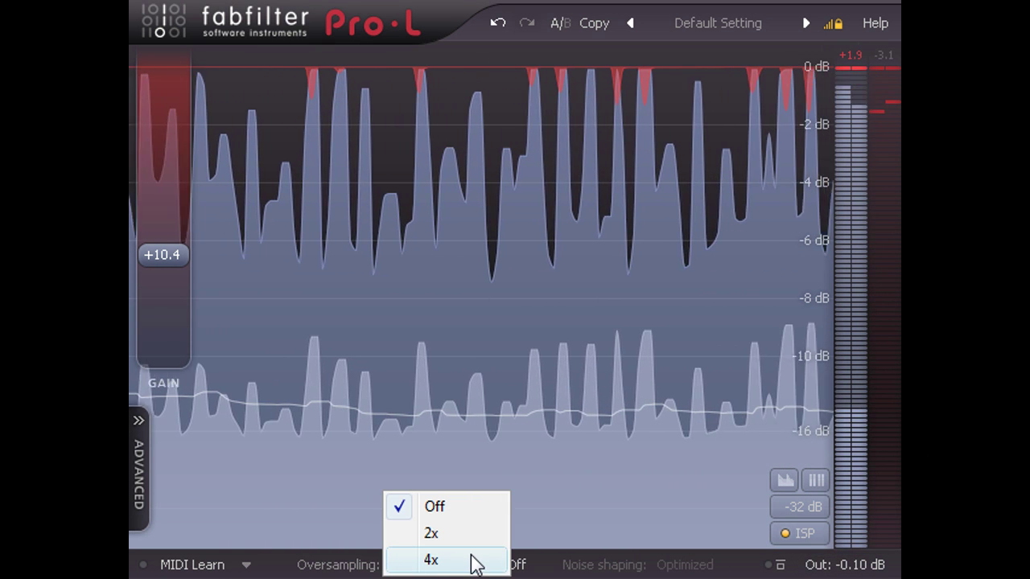
{"action": "left_click", "coordinate": [471, 560]}
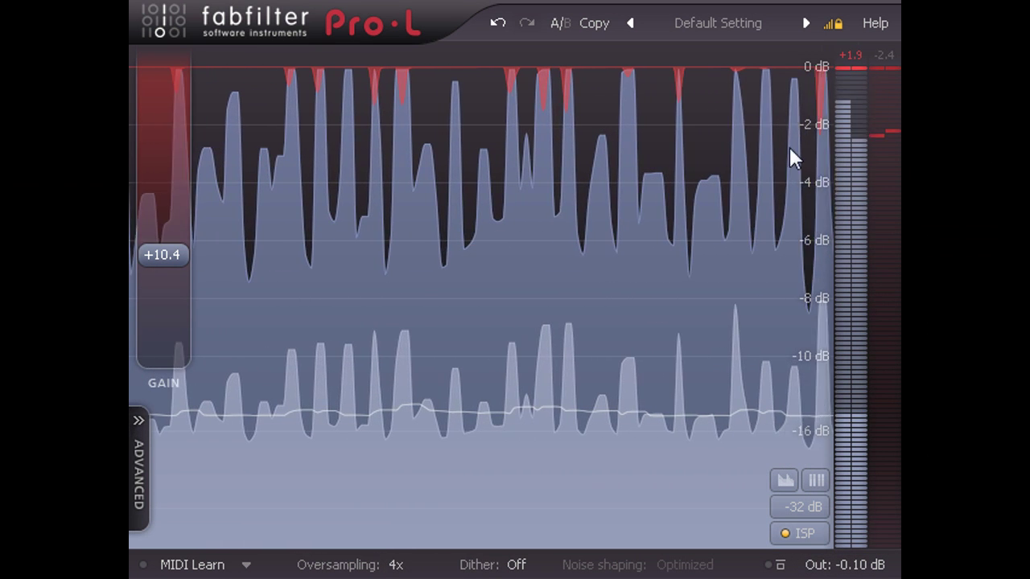
{"action": "left_click", "coordinate": [852, 54]}
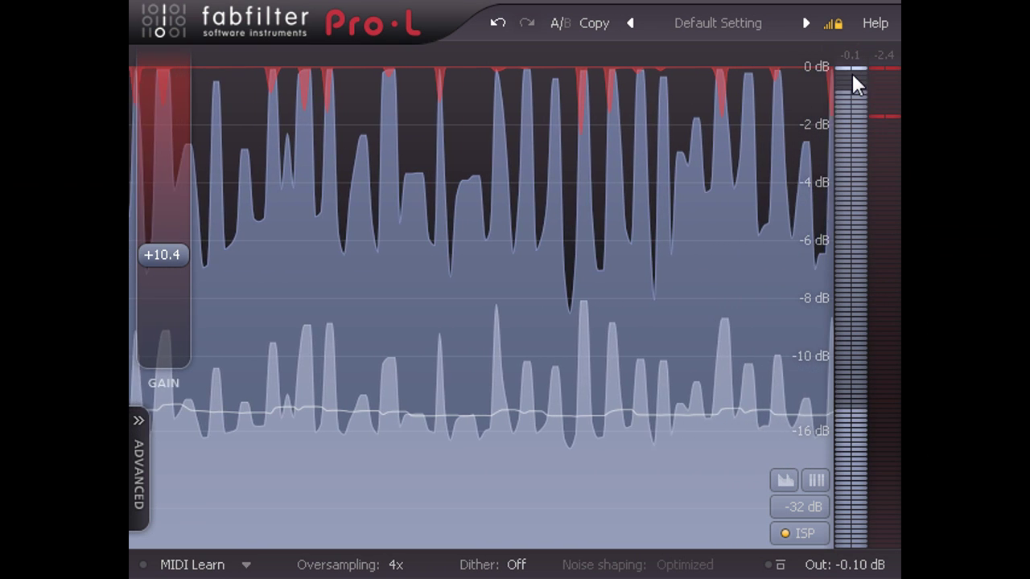
{"action": "left_click", "coordinate": [874, 23]}
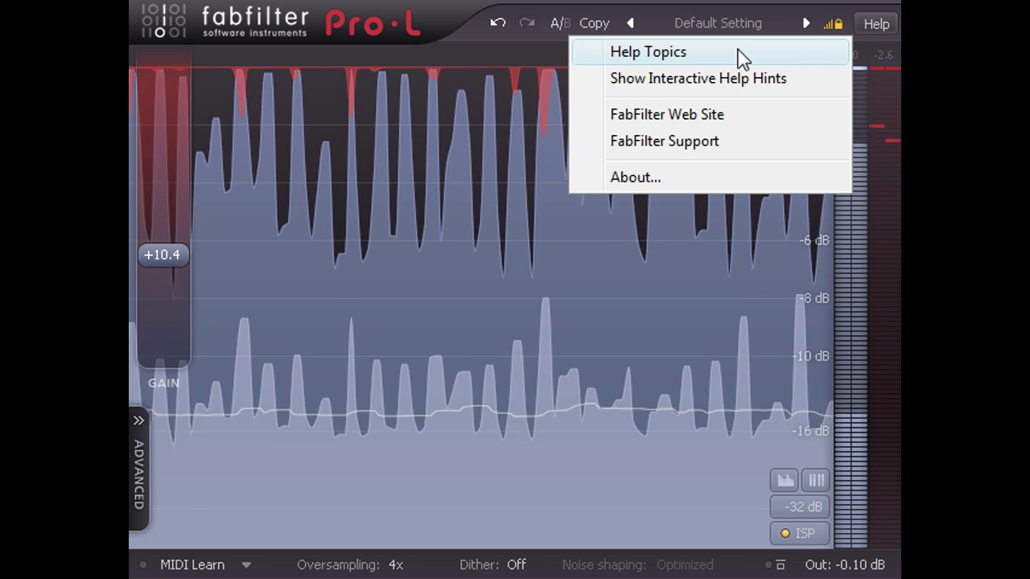
{"action": "left_click", "coordinate": [695, 262]}
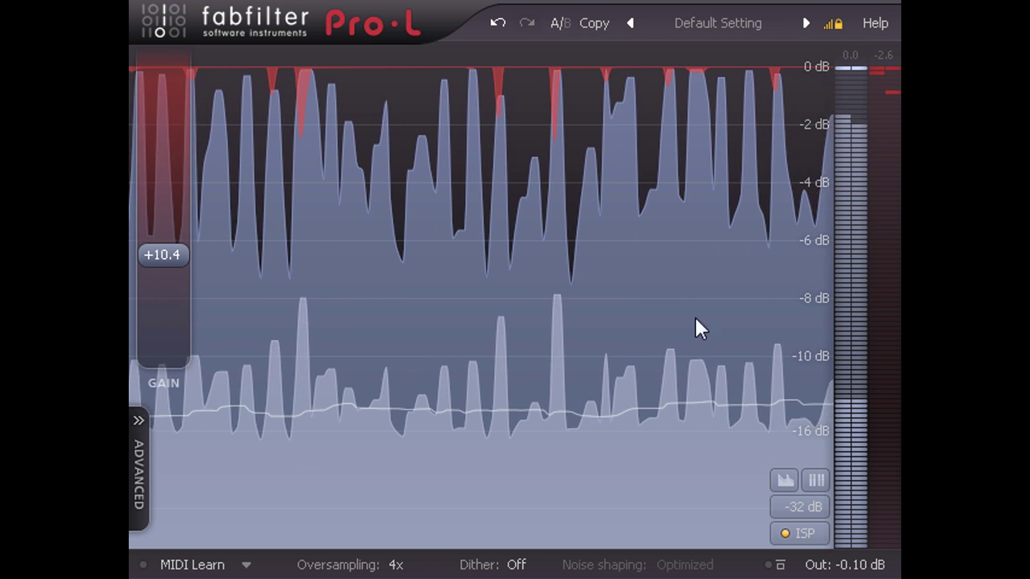
Try the -48 dB and -16 dB meter scales, and return the scale to -32 dB
{"action": "left_click", "coordinate": [802, 507]}
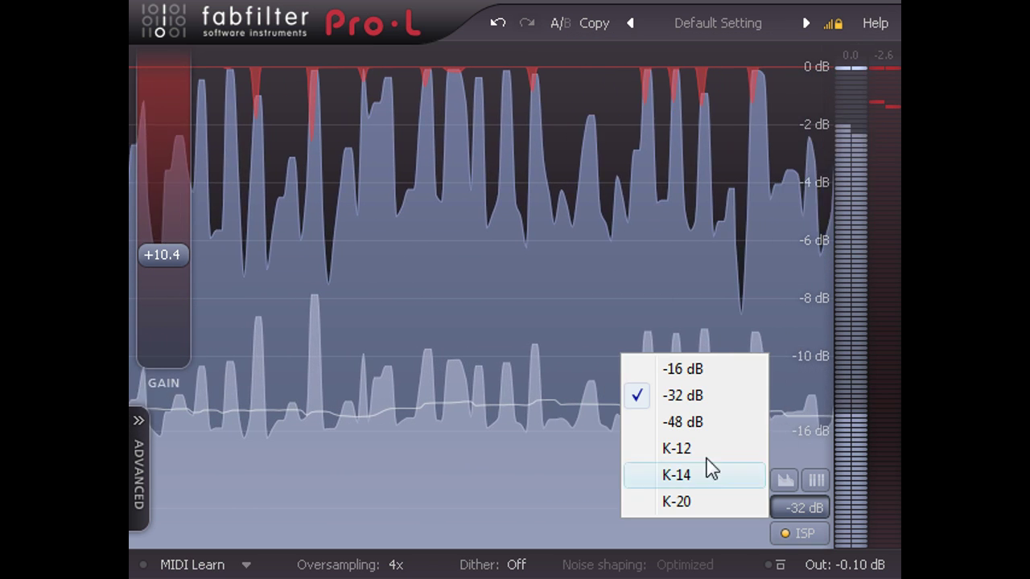
{"action": "left_click", "coordinate": [690, 423]}
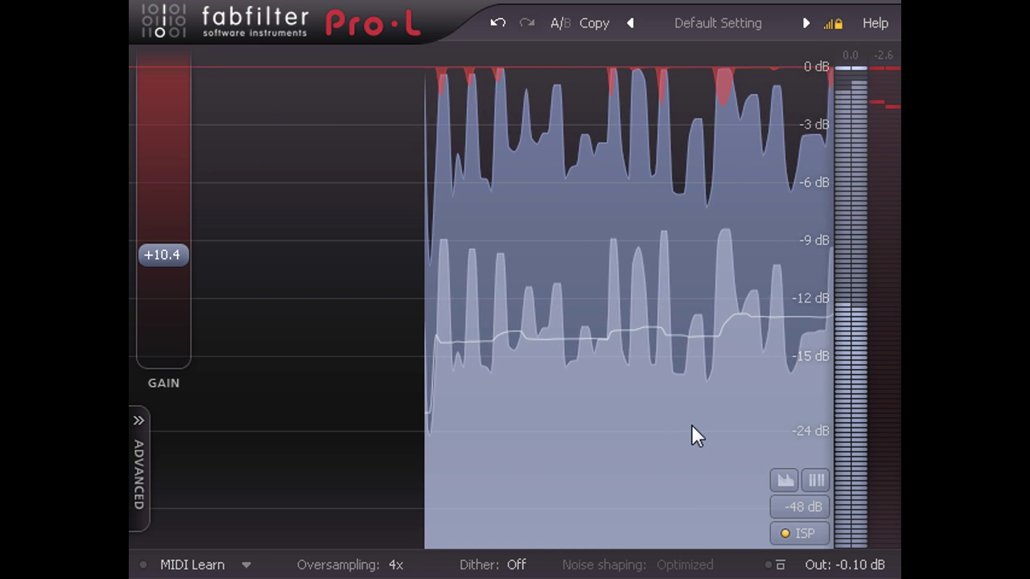
{"action": "left_click", "coordinate": [795, 507]}
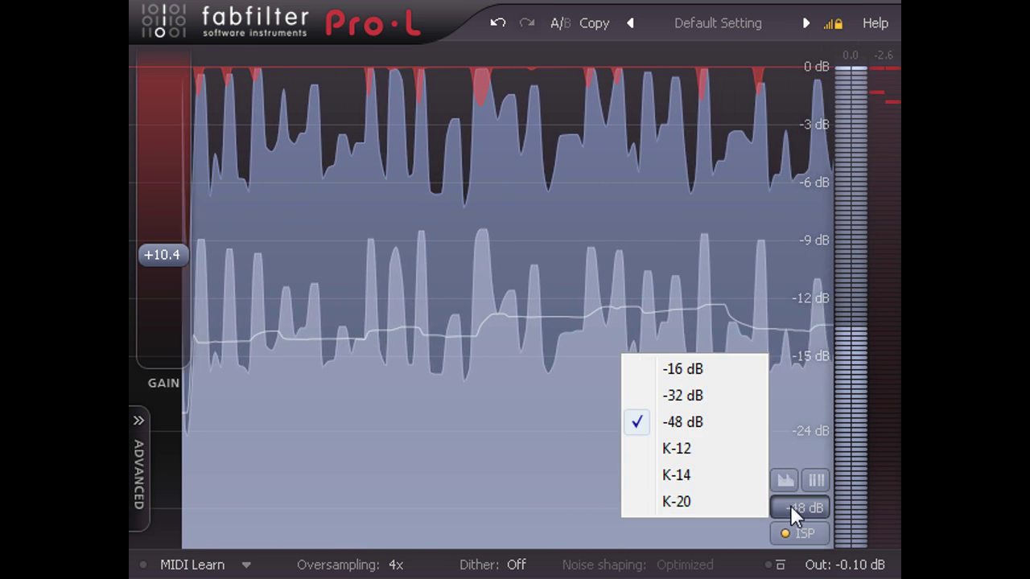
{"action": "left_click", "coordinate": [691, 372]}
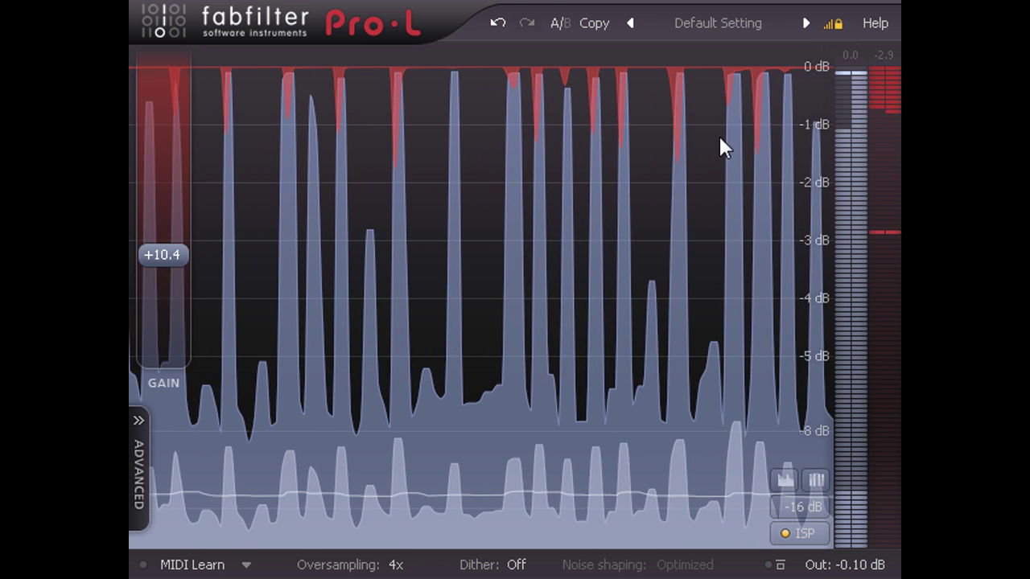
{"action": "left_click", "coordinate": [801, 507]}
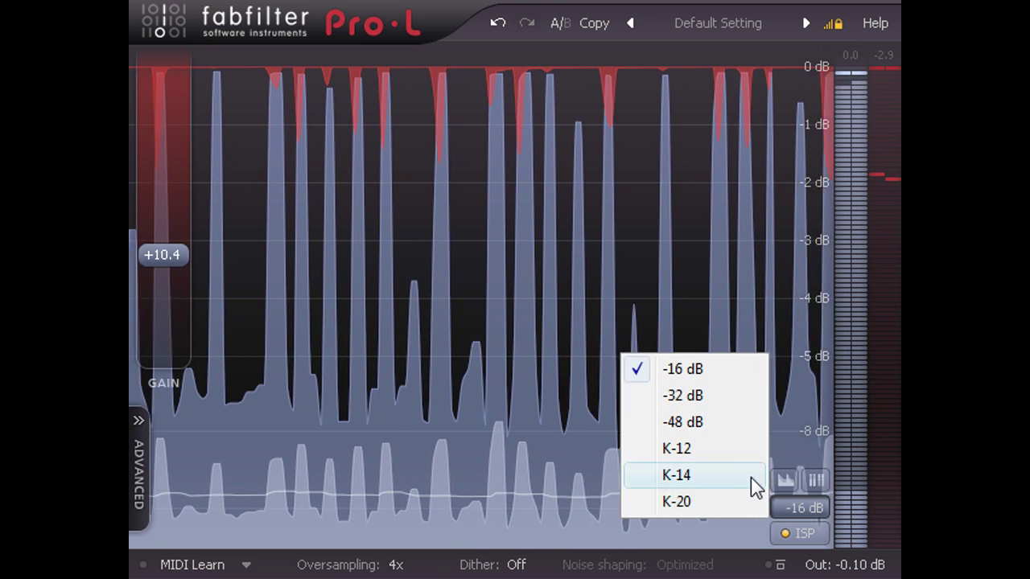
{"action": "left_click", "coordinate": [721, 403]}
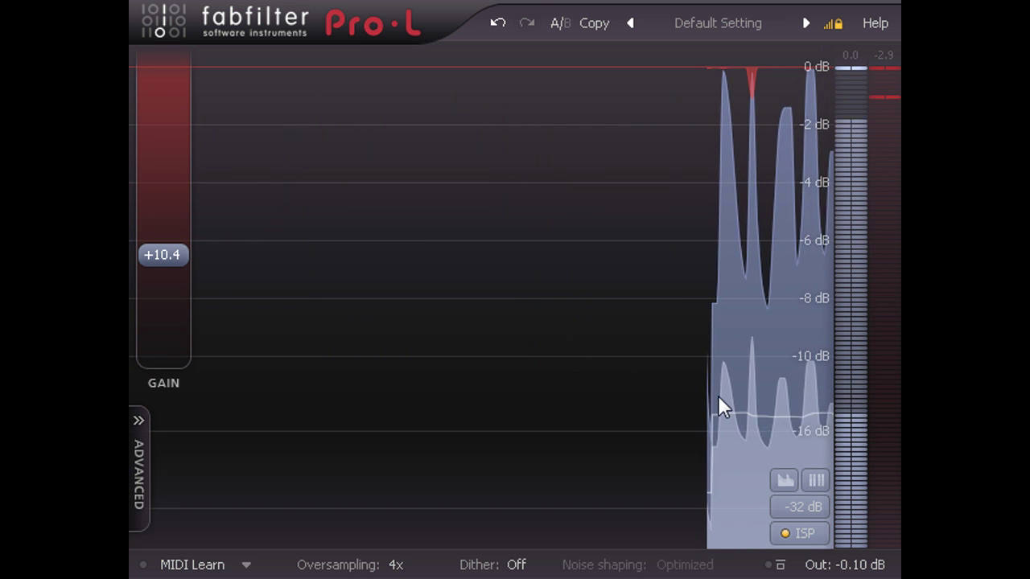
Compare the K-12, K-14 and K-20 meter scales, and settle on K-14
{"action": "left_click", "coordinate": [789, 507]}
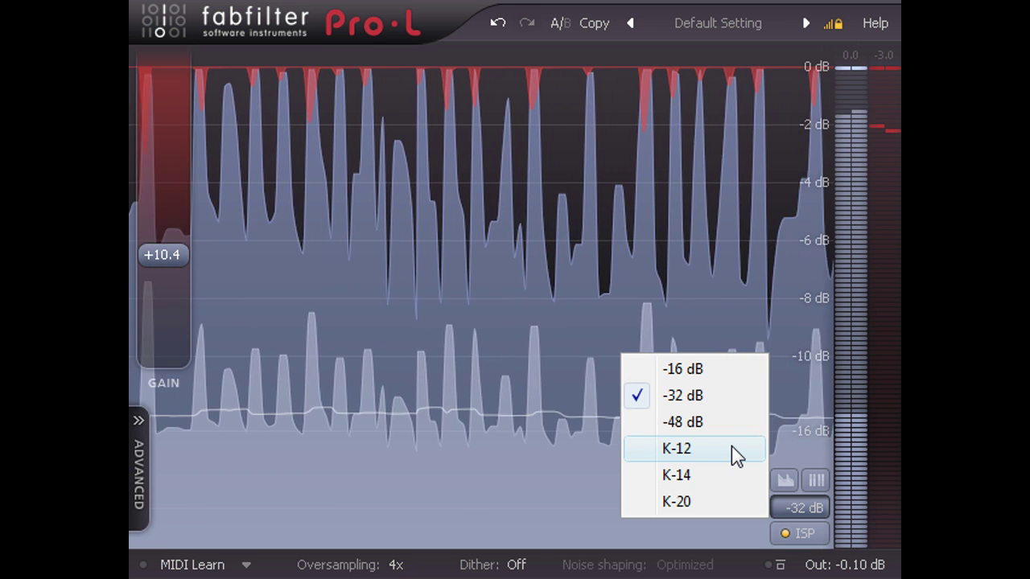
{"action": "left_click", "coordinate": [732, 448]}
{"action": "left_click", "coordinate": [799, 507]}
{"action": "left_click", "coordinate": [722, 481]}
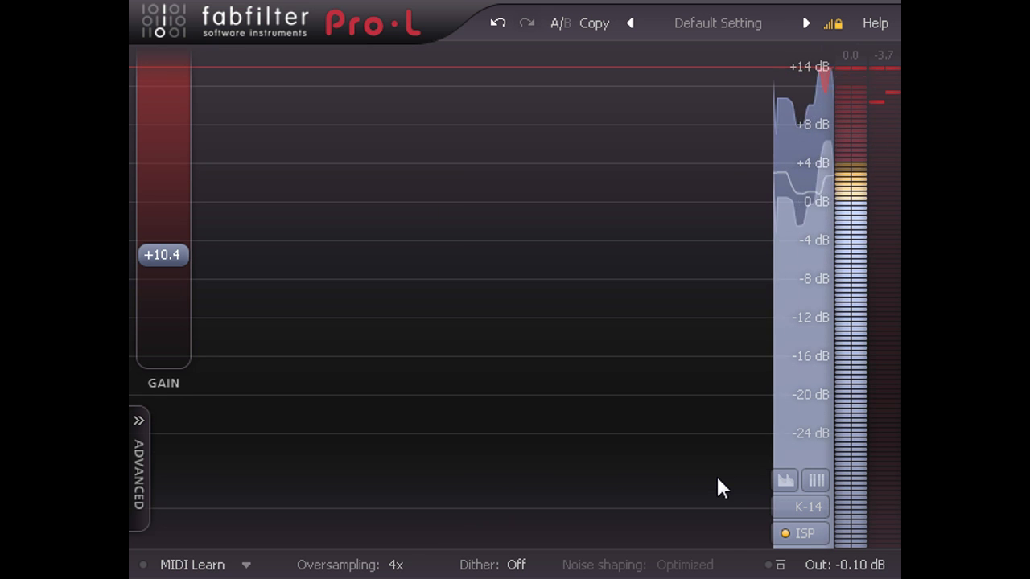
{"action": "left_click", "coordinate": [792, 506]}
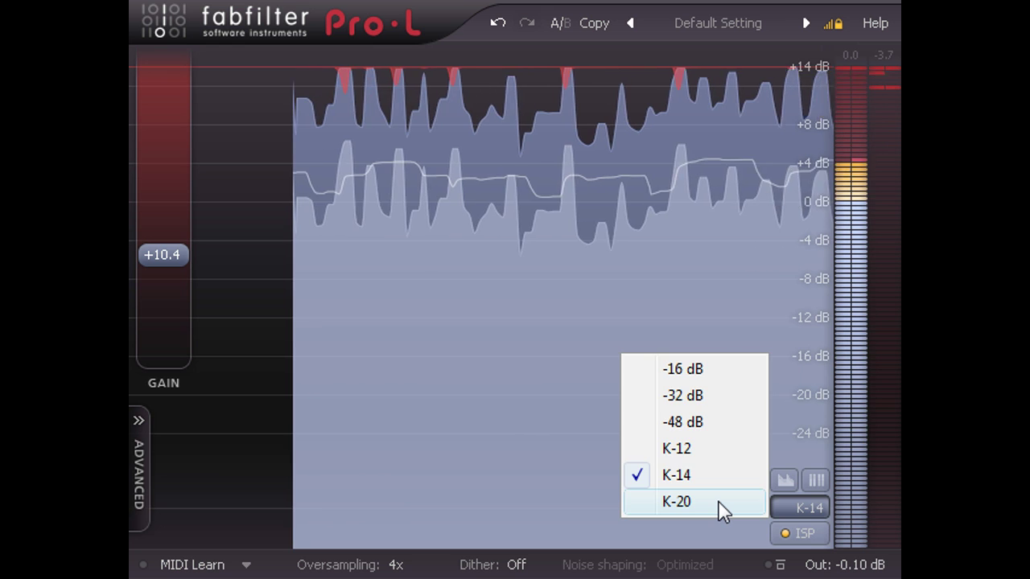
{"action": "left_click", "coordinate": [722, 507]}
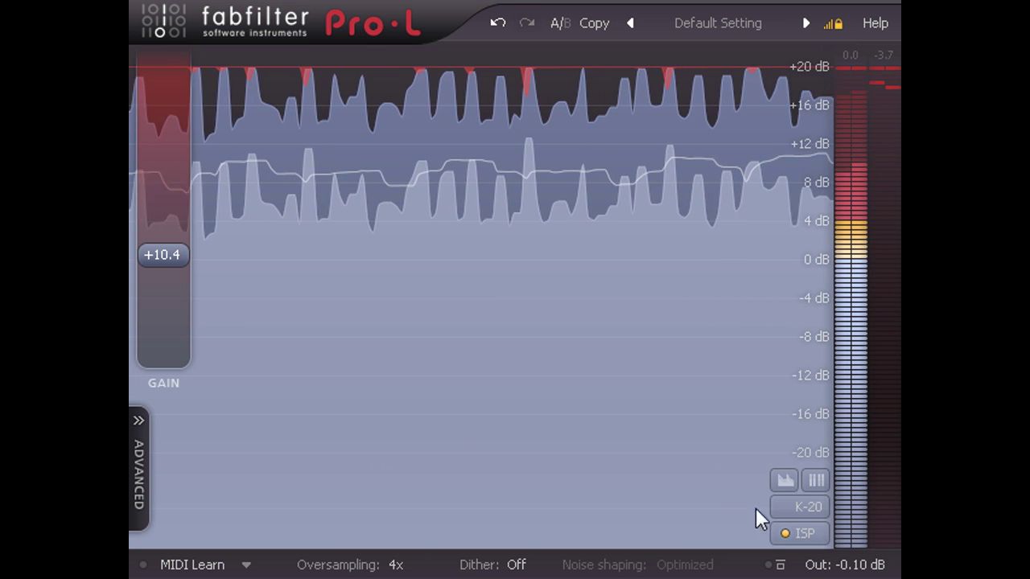
{"action": "left_click", "coordinate": [793, 508]}
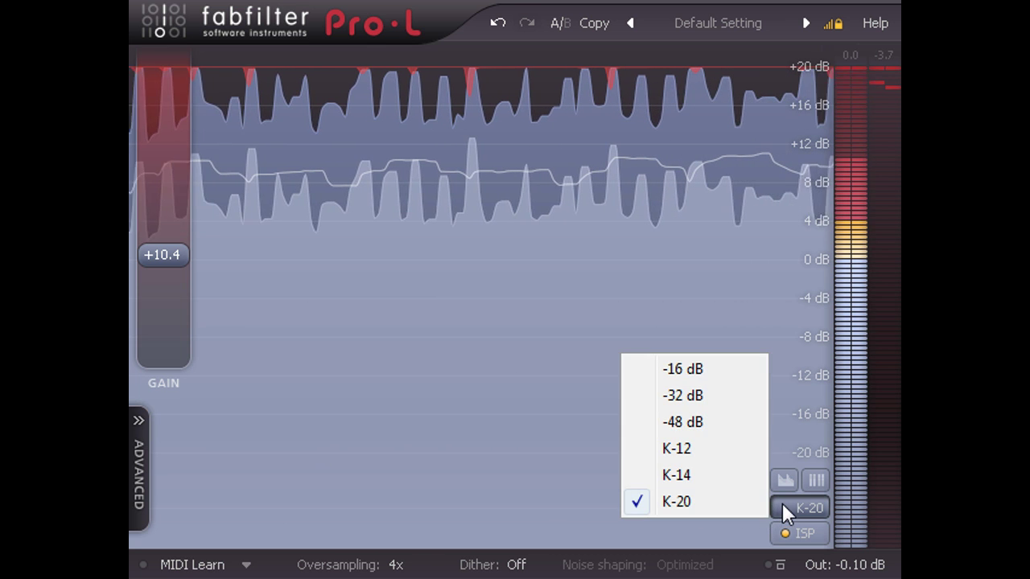
{"action": "left_click", "coordinate": [725, 485]}
Adjust the input gain to about 12.2 dB, with the output level lowered in parallel to about -12.28 dB
{"action": "left_click_drag", "start_coordinate": [169, 292], "coordinate": [167, 299]}
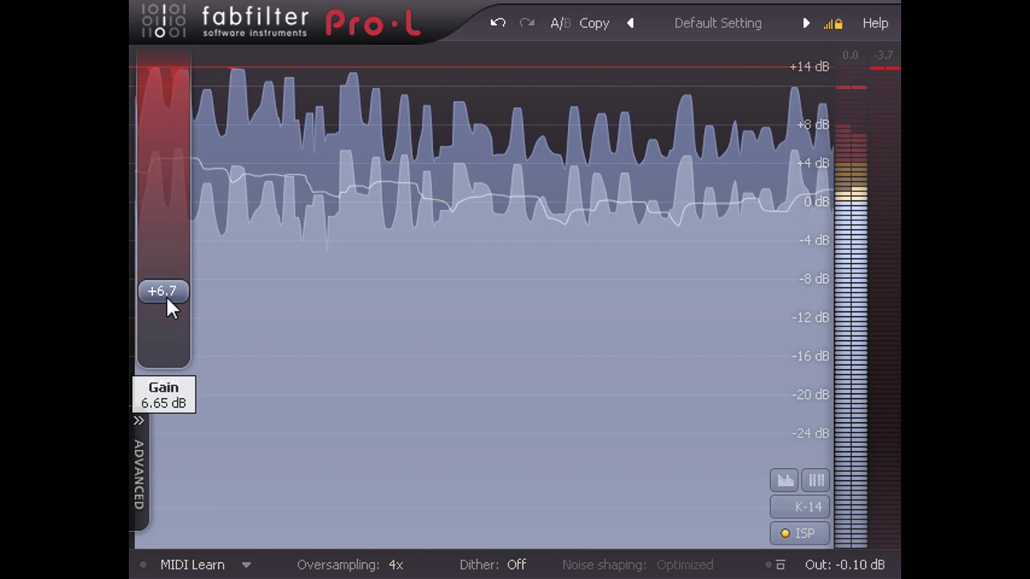
{"action": "left_click_drag", "start_coordinate": [177, 312], "coordinate": [174, 317]}
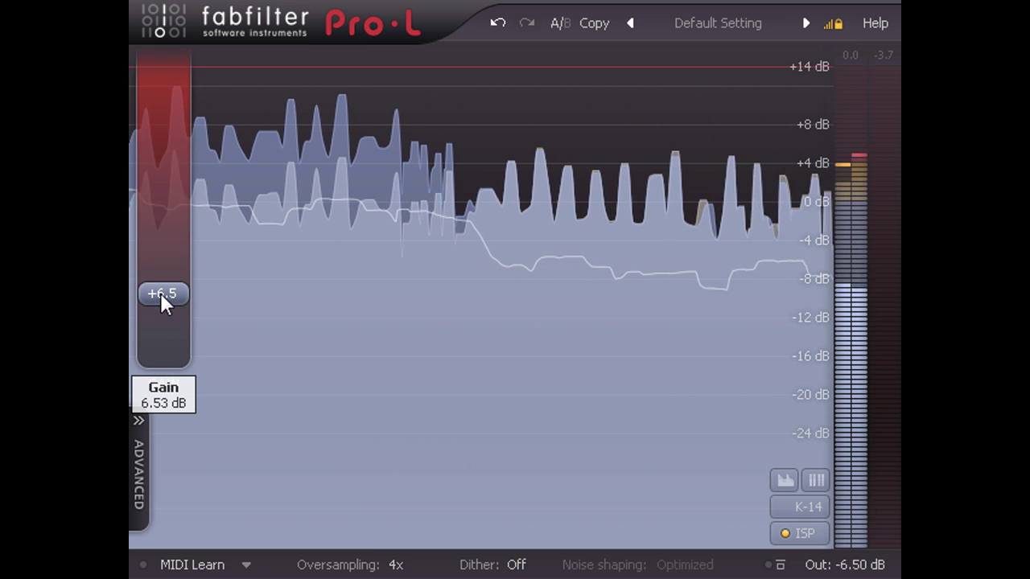
{"action": "left_click_drag", "start_coordinate": [160, 274], "coordinate": [159, 274]}
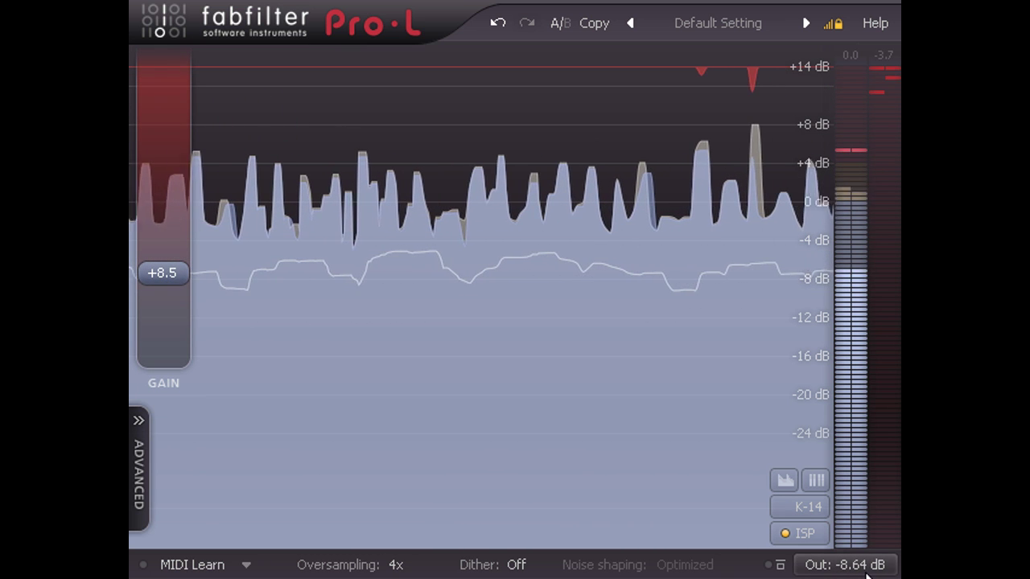
{"action": "mouse_move", "coordinate": [176, 278]}
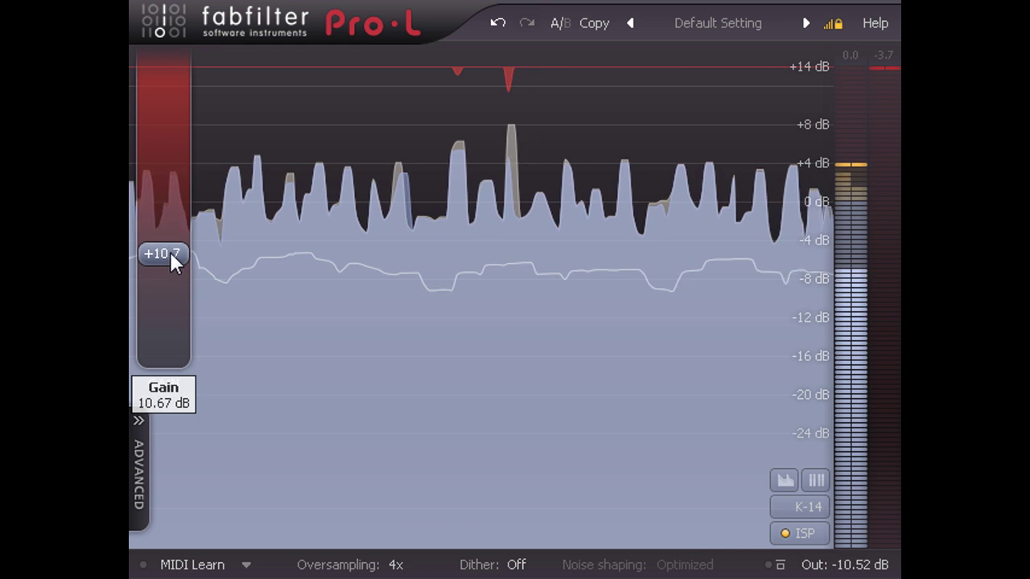
{"action": "mouse_move", "coordinate": [173, 241]}
{"action": "left_mouse_down"}
{"action": "mouse_move", "coordinate": [176, 151]}
{"action": "mouse_move", "coordinate": [176, 238]}
{"action": "left_mouse_up"}
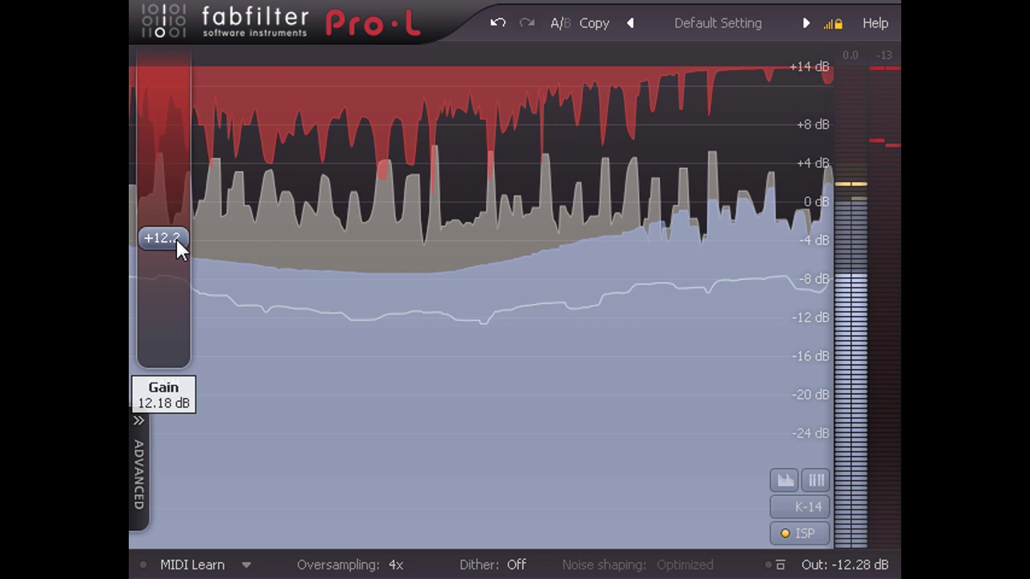
Hide the real-time level display and the level meters, and show both again
{"action": "left_click", "coordinate": [784, 481]}
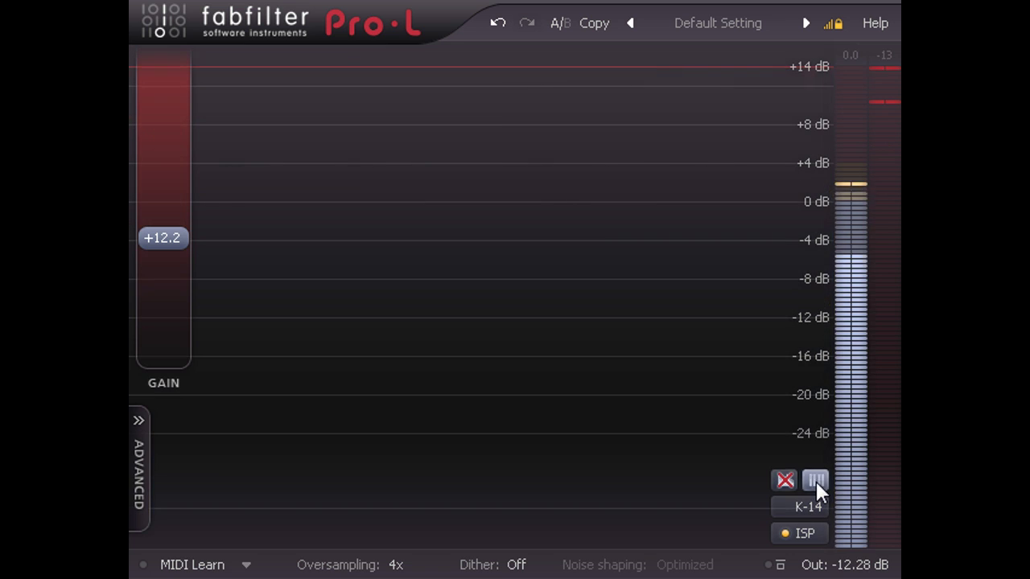
{"action": "left_click", "coordinate": [816, 481]}
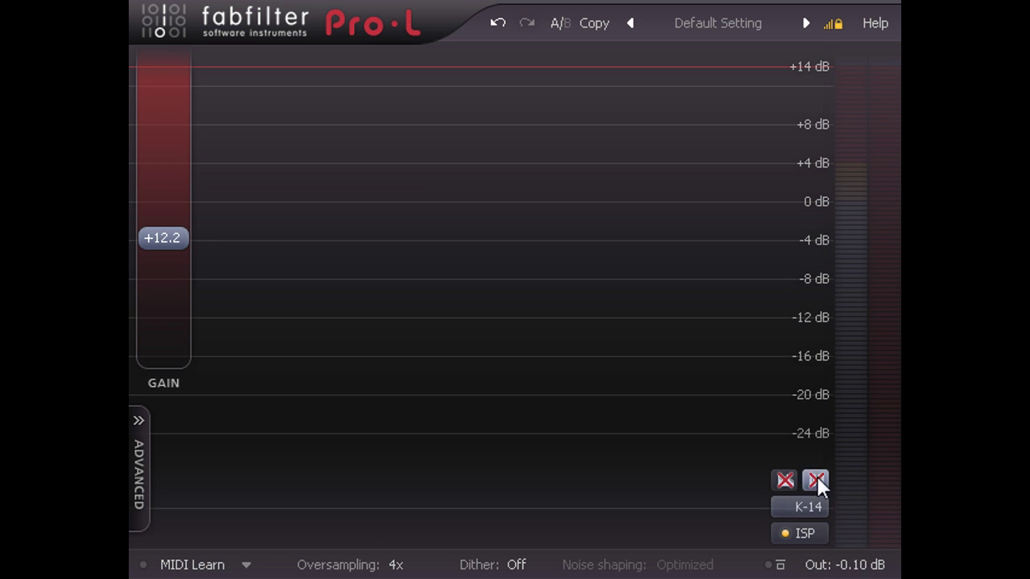
{"action": "left_click", "coordinate": [784, 480]}
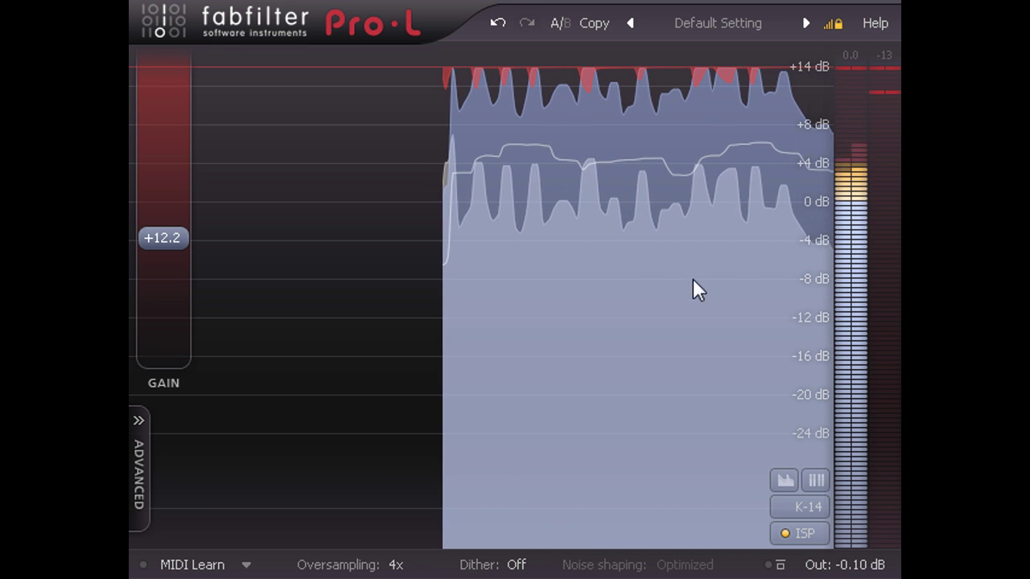
Try the Transient Enhancing preset and go back to the Default Setting preset
{"action": "left_click", "coordinate": [711, 28]}
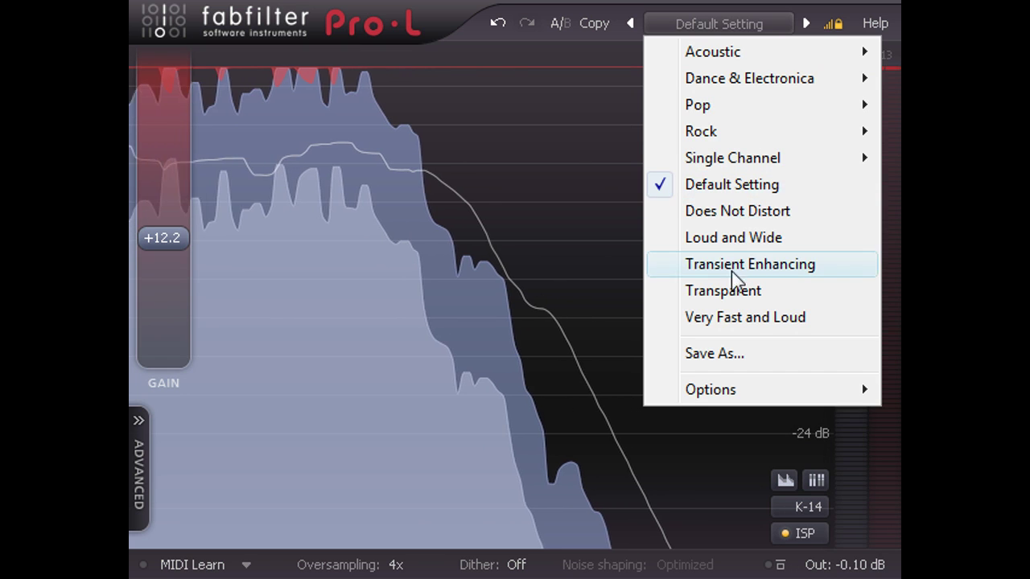
{"action": "left_click", "coordinate": [789, 269]}
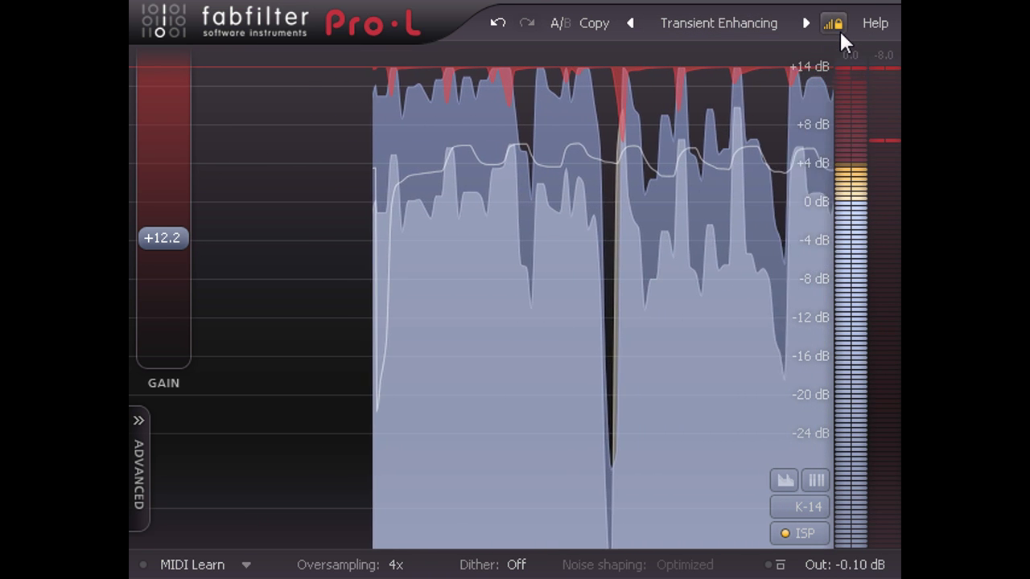
{"action": "mouse_move", "coordinate": [158, 302]}
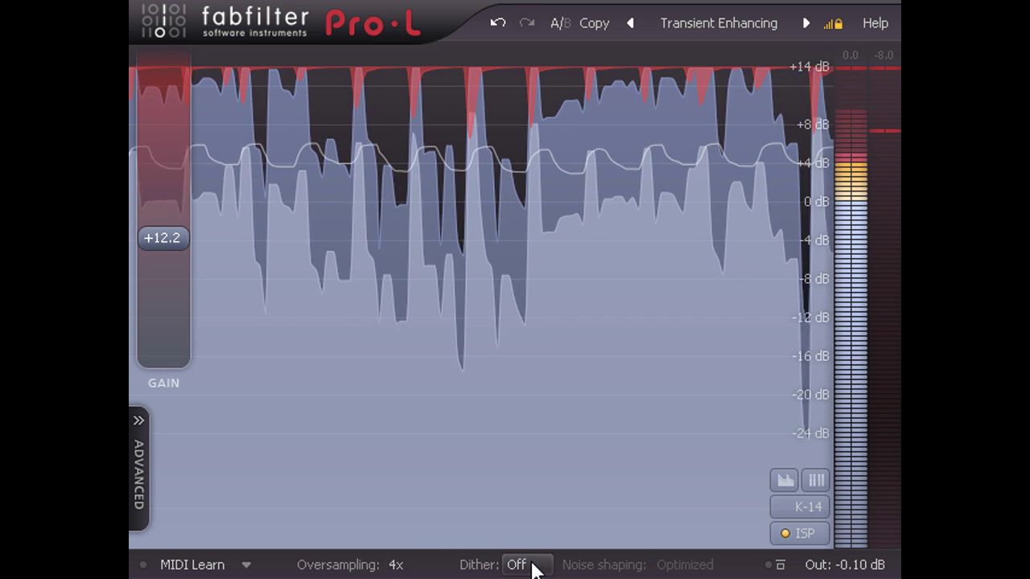
{"action": "left_click", "coordinate": [721, 25]}
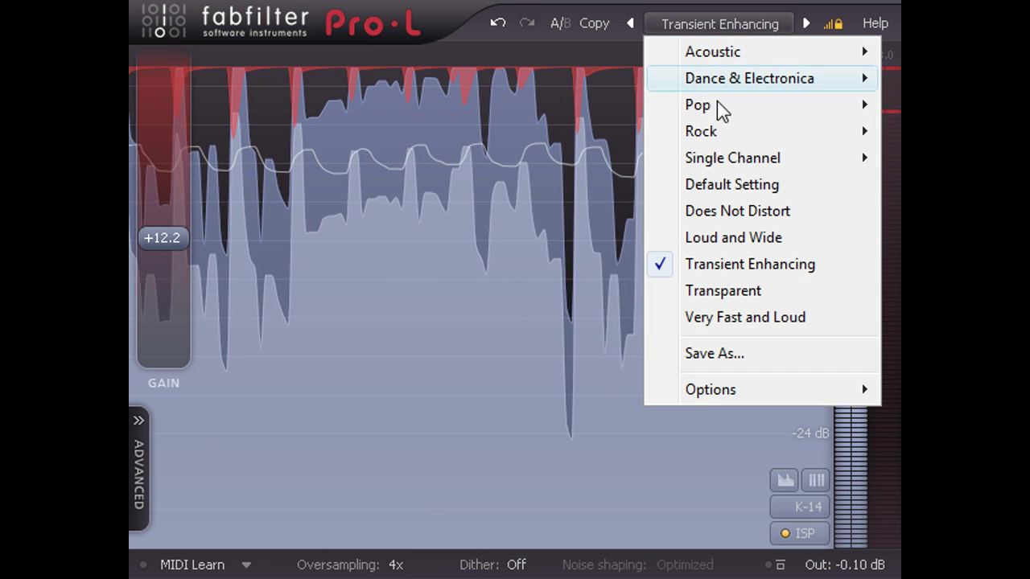
{"action": "left_click", "coordinate": [785, 188]}
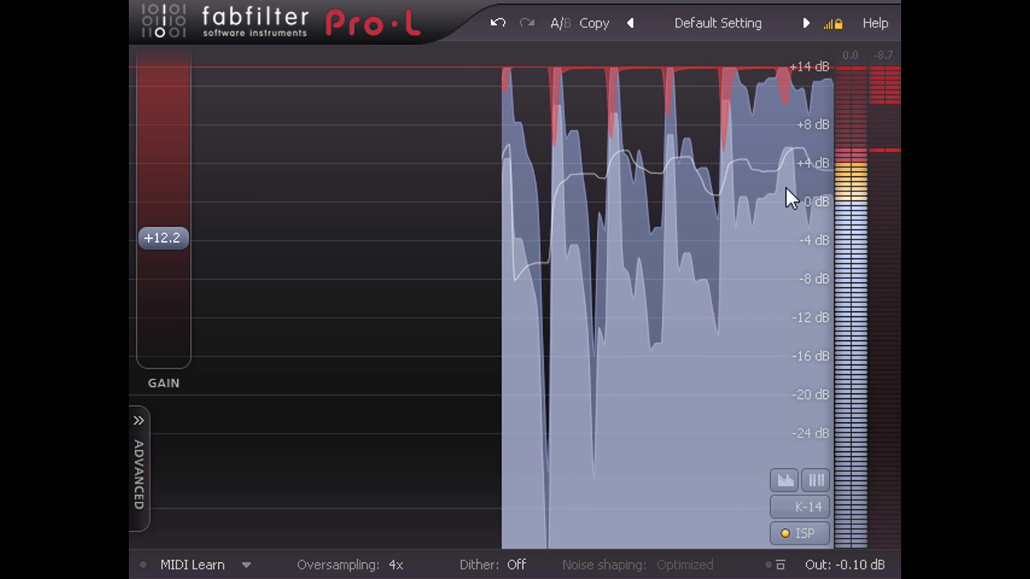
Show the advanced limiter settings and list the limiting styles, keeping Allround
{"action": "left_click", "coordinate": [140, 420]}
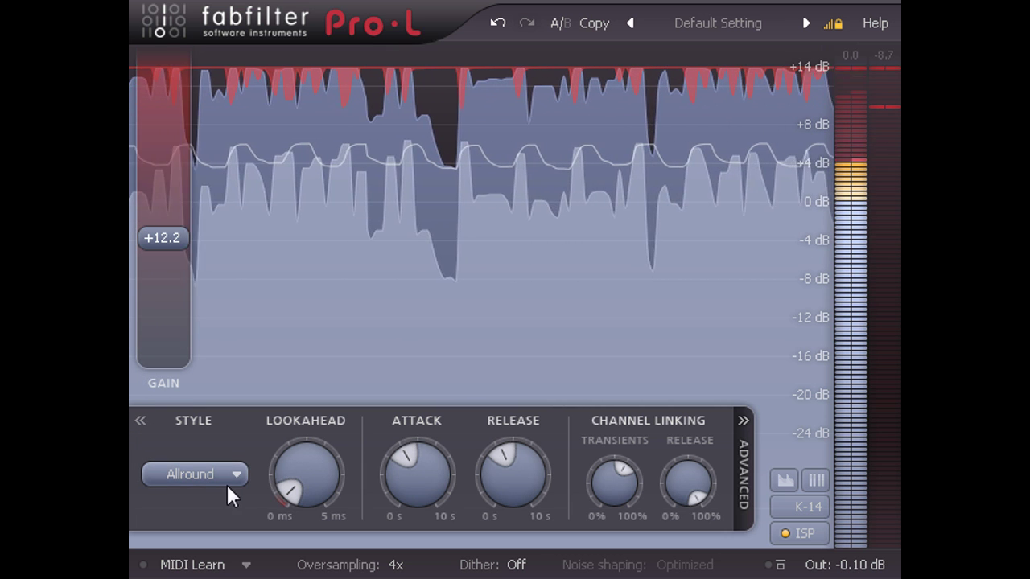
{"action": "left_click", "coordinate": [234, 474]}
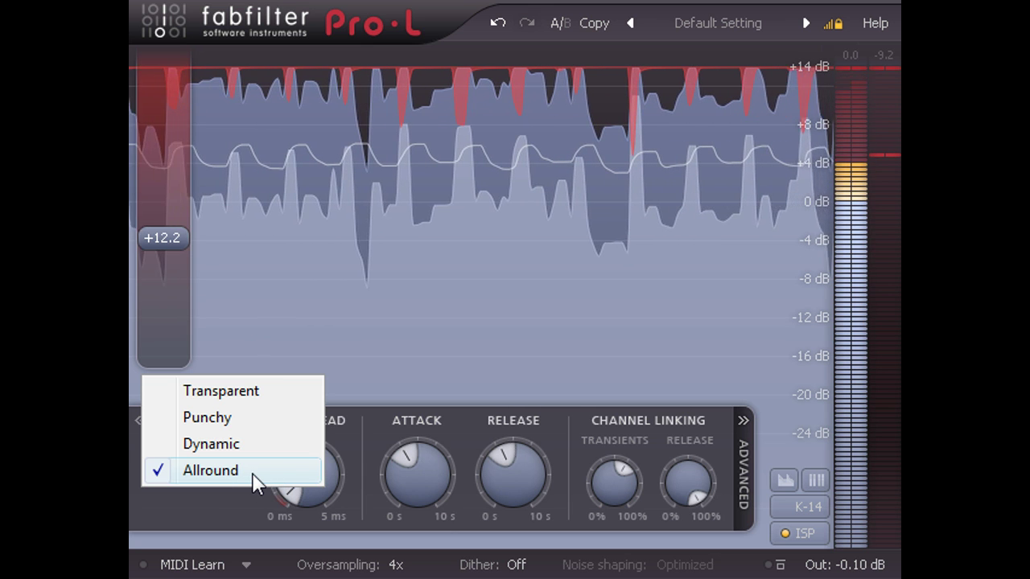
{"action": "left_click", "coordinate": [251, 481]}
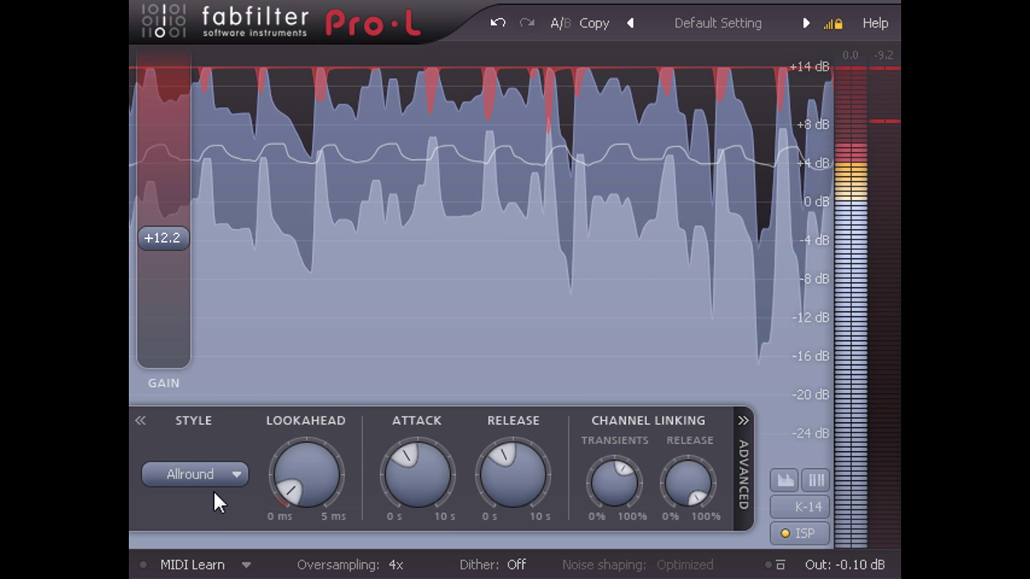
Try the Transparent and Punchy limiting styles, and settle on Dynamic
{"action": "left_click", "coordinate": [228, 477]}
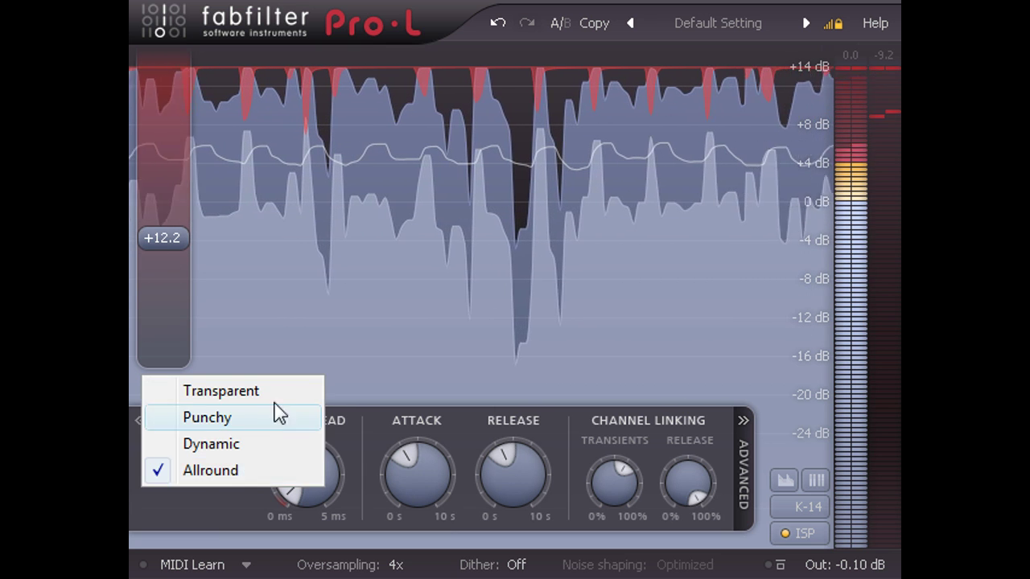
{"action": "left_click", "coordinate": [251, 392]}
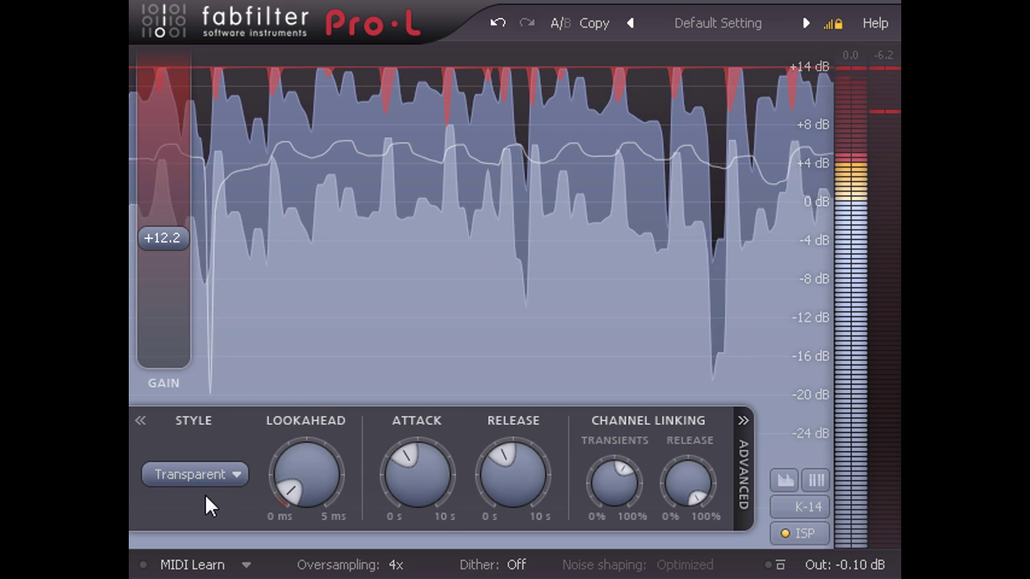
{"action": "left_click", "coordinate": [234, 470]}
{"action": "left_click", "coordinate": [246, 419]}
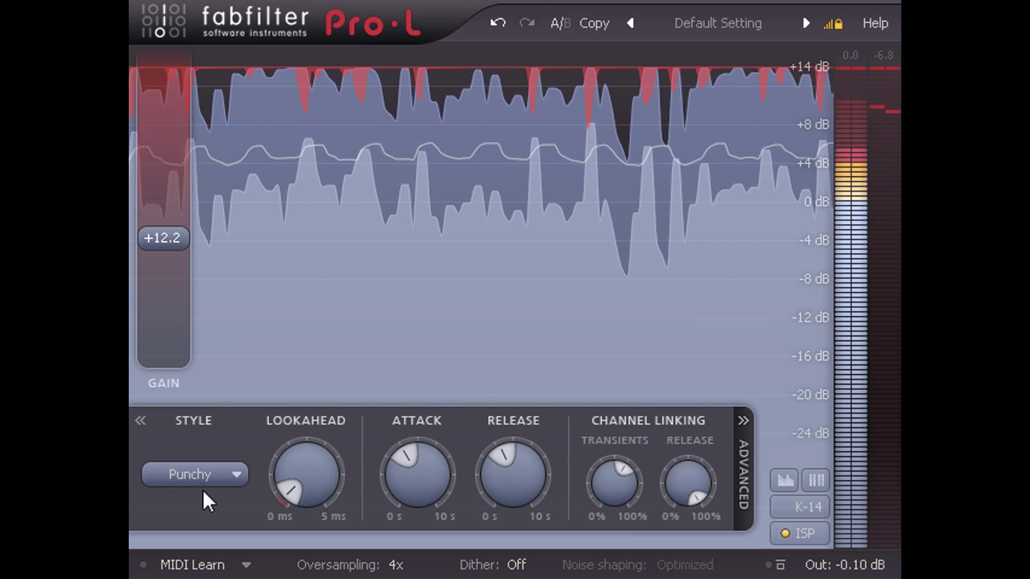
{"action": "left_click", "coordinate": [202, 485]}
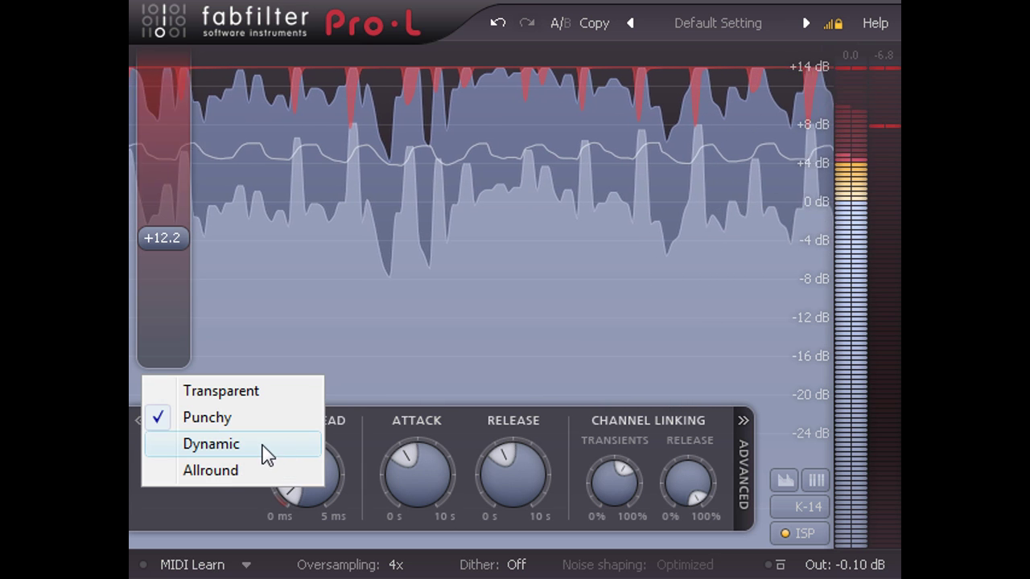
{"action": "left_click", "coordinate": [267, 451]}
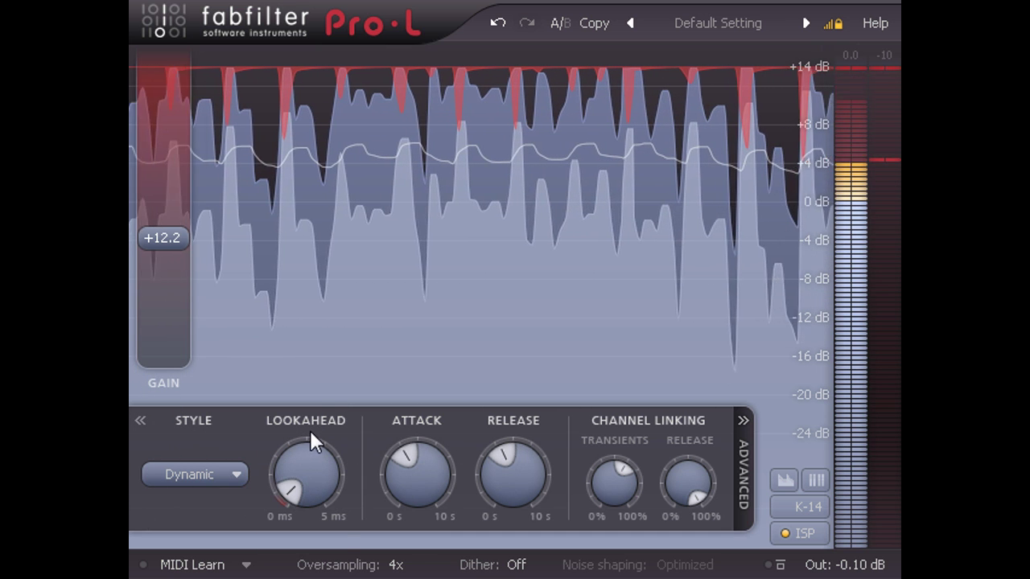
Raise the lookahead to about the middle of its range, and bring it back close to its minimum
{"action": "mouse_move", "coordinate": [307, 474]}
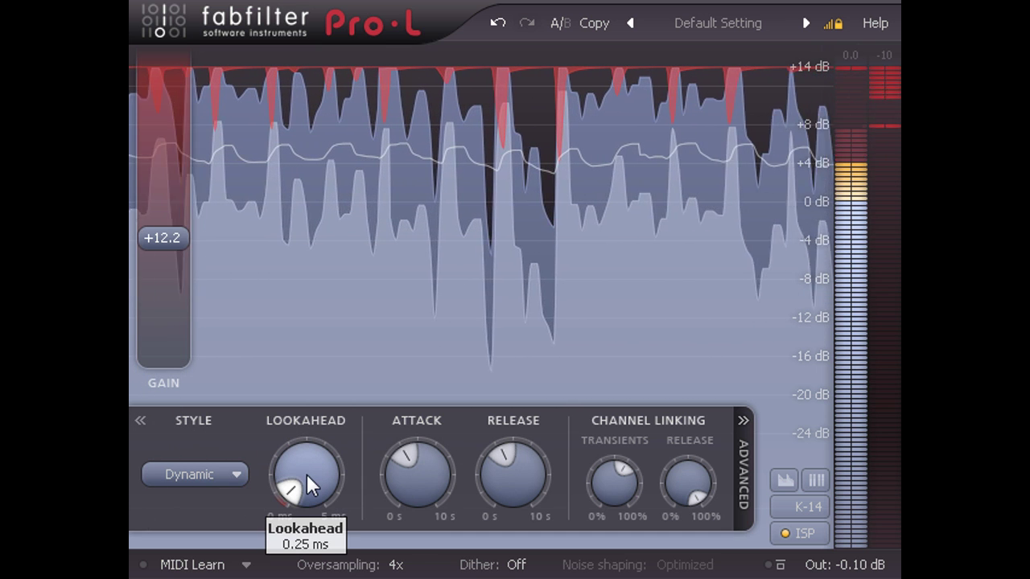
{"action": "left_click_drag", "start_coordinate": [307, 474], "coordinate": [325, 250]}
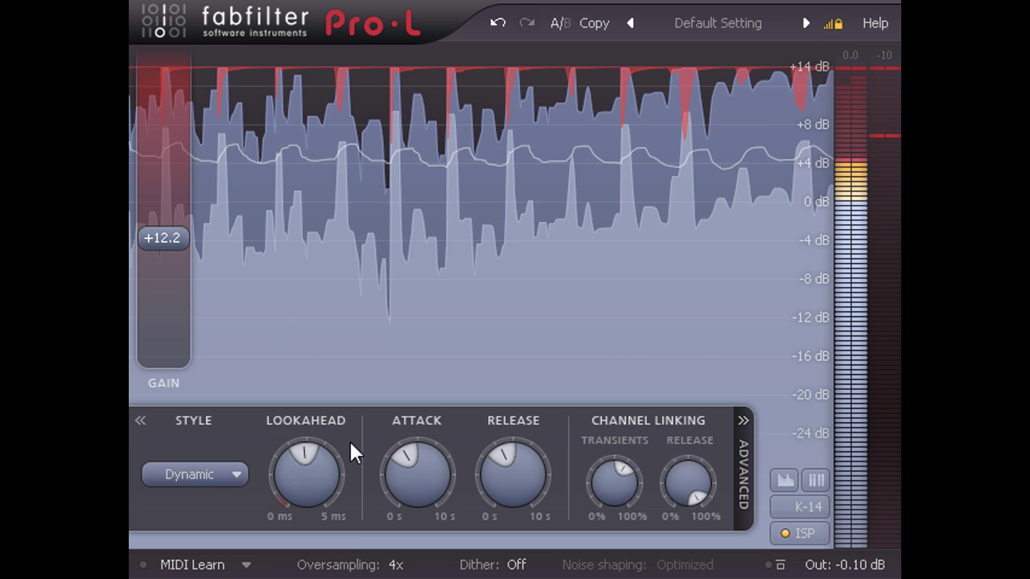
{"action": "left_click_drag", "start_coordinate": [308, 480], "coordinate": [318, 534]}
{"action": "left_click_drag", "start_coordinate": [321, 455], "coordinate": [319, 549]}
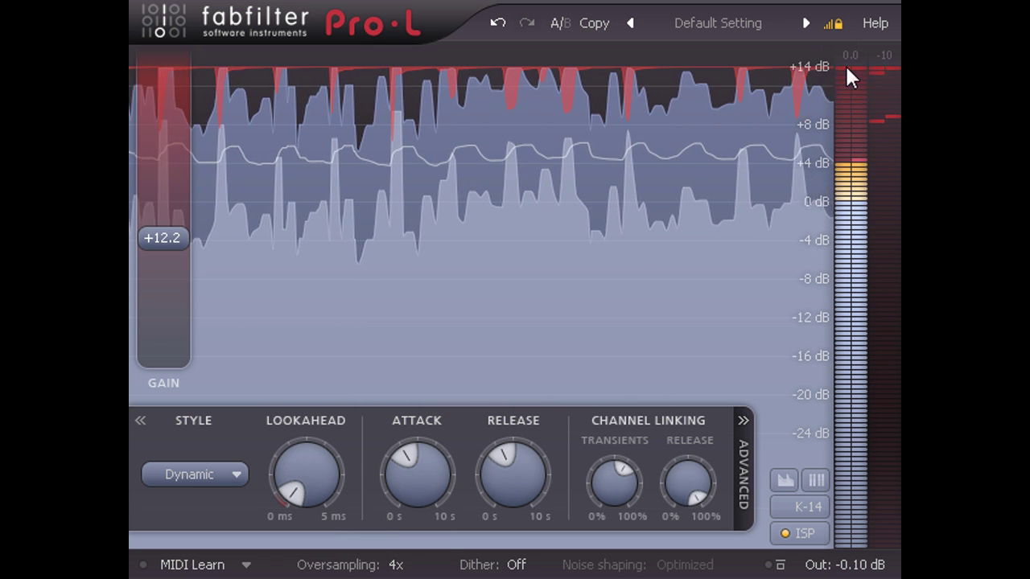
{"action": "left_click_drag", "start_coordinate": [309, 458], "coordinate": [308, 469]}
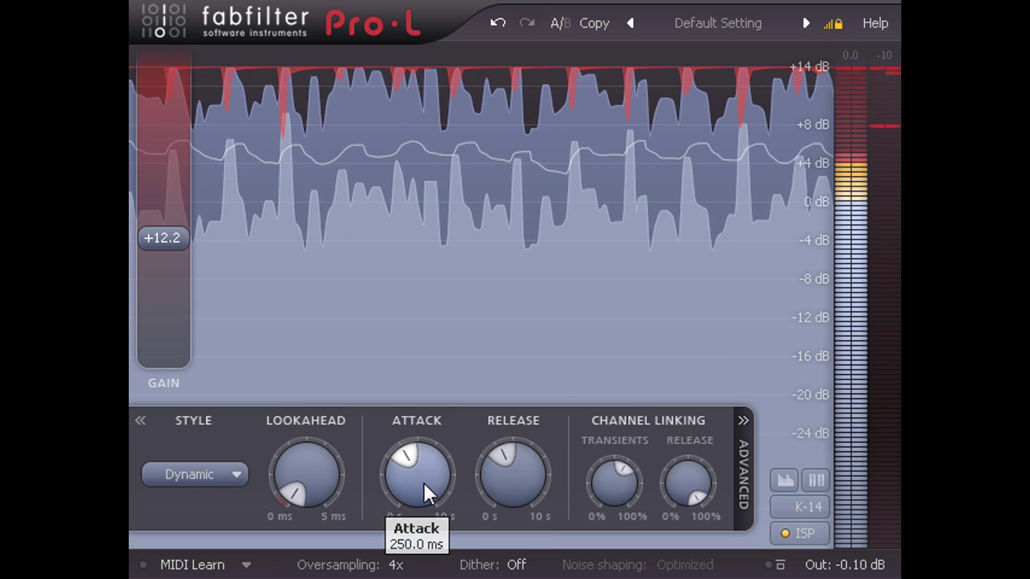
Lengthen the attack to about 1027.9 ms, and shorten it to 6.8 ms
{"action": "left_click_drag", "start_coordinate": [414, 487], "coordinate": [411, 437]}
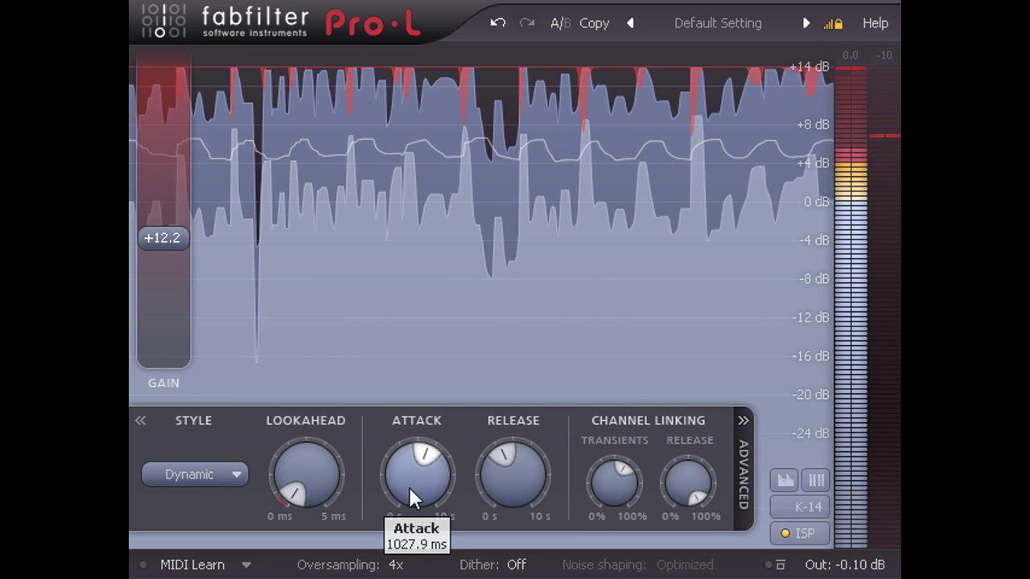
{"action": "left_click_drag", "start_coordinate": [401, 463], "coordinate": [429, 563]}
{"action": "scroll", "coordinate": [430, 472], "scroll_direction": "down", "scroll_amount": 4}
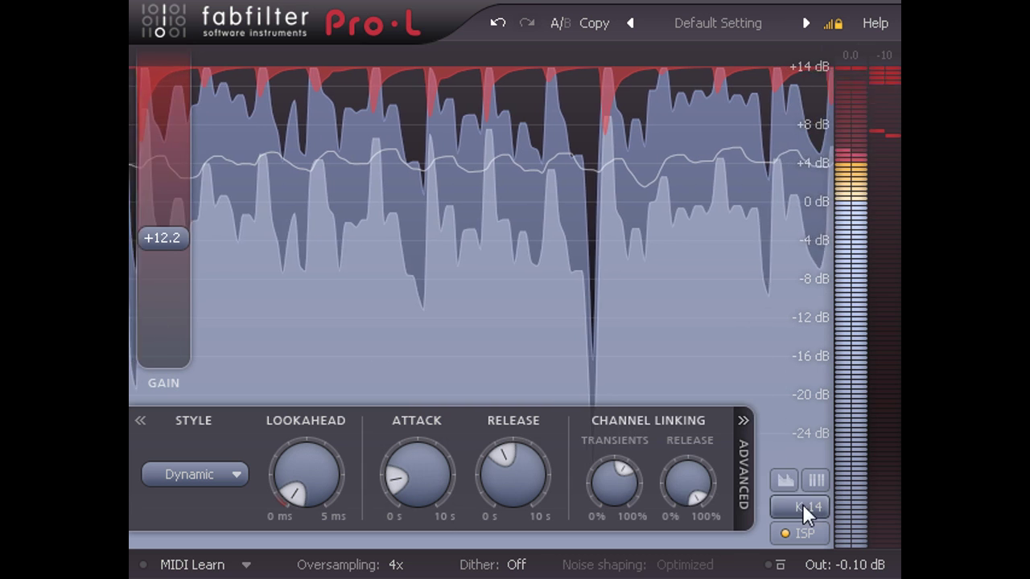
Switch the meter scale to -16 dB and vary the release from 20 ms to a very long time, ending slightly above mid-range
{"action": "left_click", "coordinate": [802, 507]}
{"action": "left_click", "coordinate": [719, 368]}
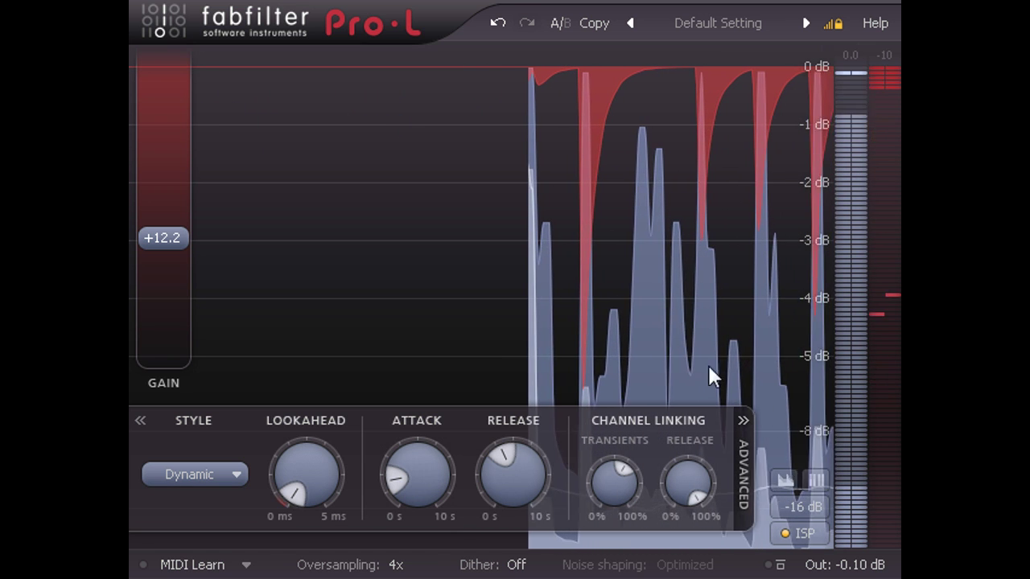
{"action": "mouse_move", "coordinate": [527, 468]}
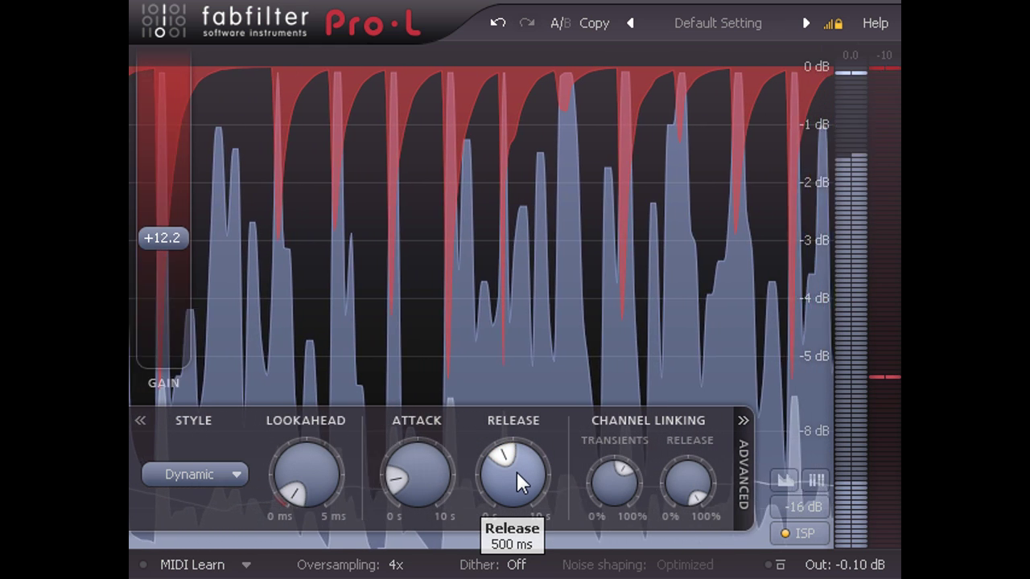
{"action": "left_click_drag", "start_coordinate": [517, 472], "coordinate": [517, 571]}
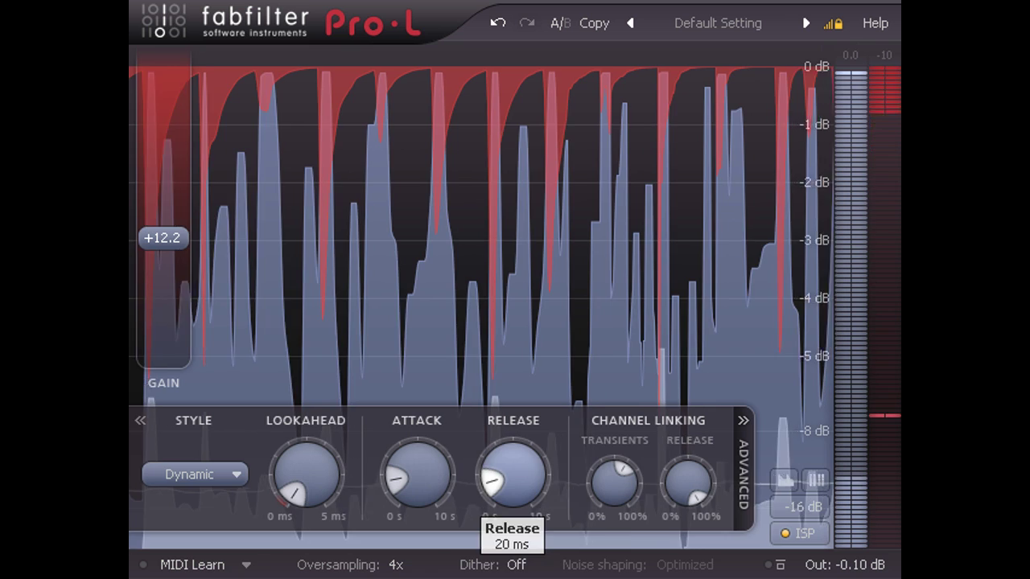
{"action": "left_click_drag", "start_coordinate": [518, 475], "coordinate": [517, 220]}
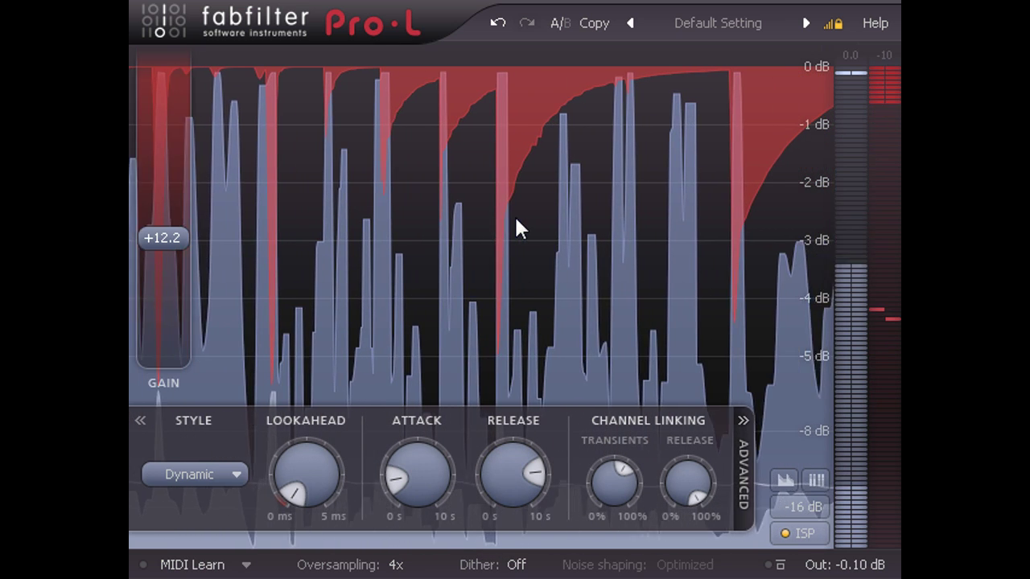
{"action": "left_click_drag", "start_coordinate": [509, 456], "coordinate": [506, 545]}
Raise the attack to about 494.8 ms and shorten the release to well below mid-range
{"action": "mouse_move", "coordinate": [423, 474]}
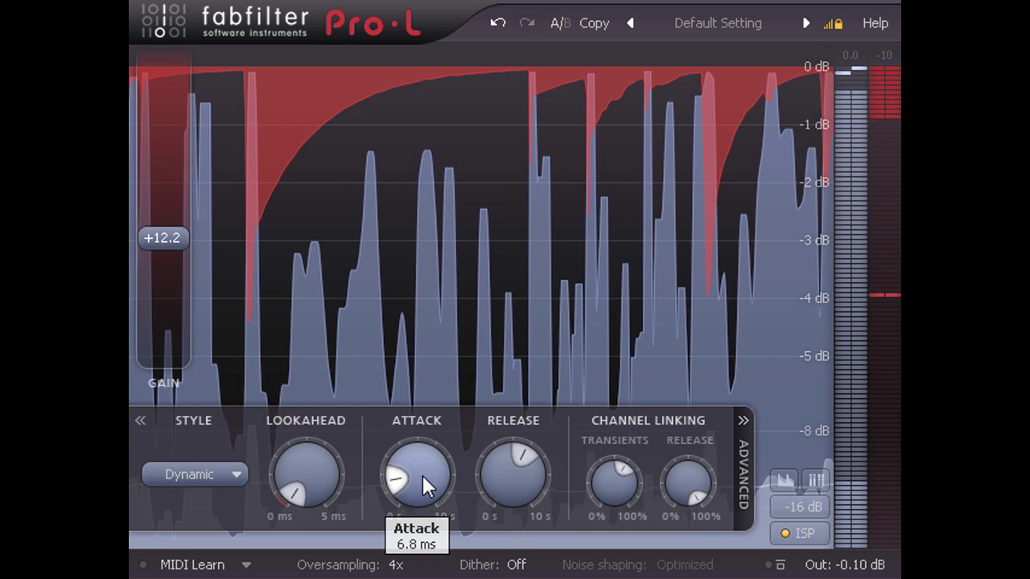
{"action": "left_click_drag", "start_coordinate": [422, 471], "coordinate": [418, 342]}
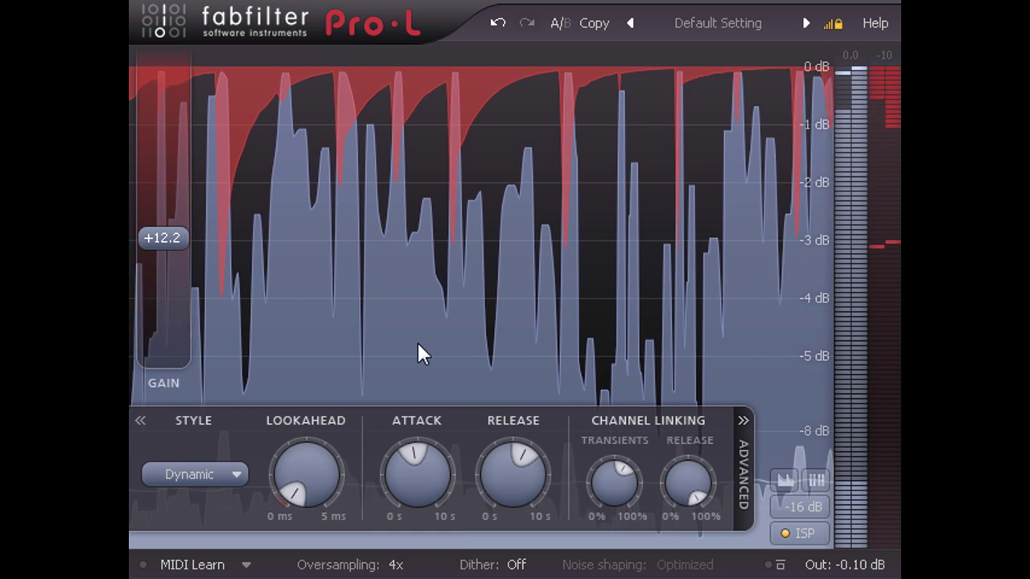
{"action": "left_click_drag", "start_coordinate": [417, 477], "coordinate": [418, 451]}
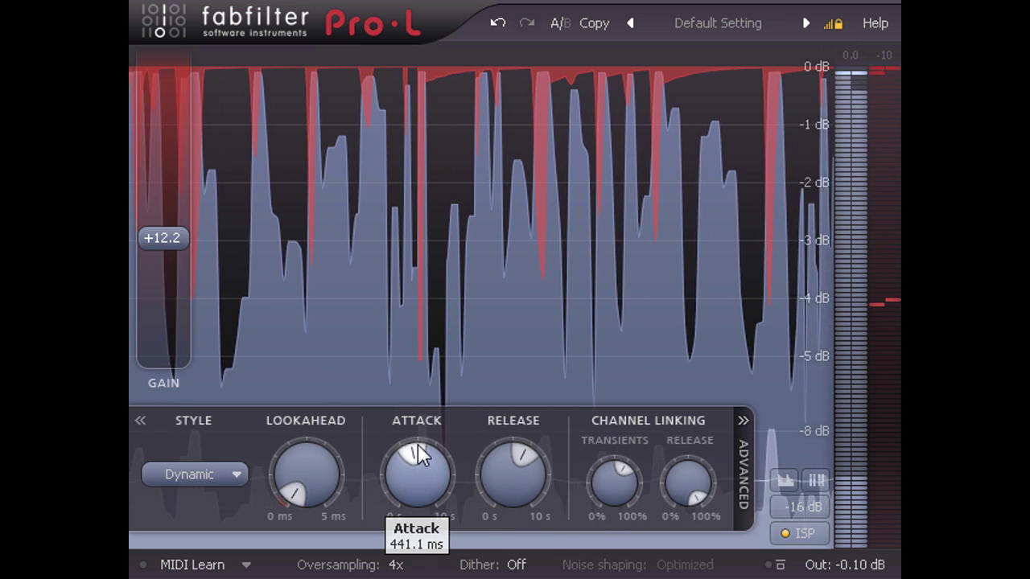
{"action": "left_click_drag", "start_coordinate": [495, 460], "coordinate": [527, 482]}
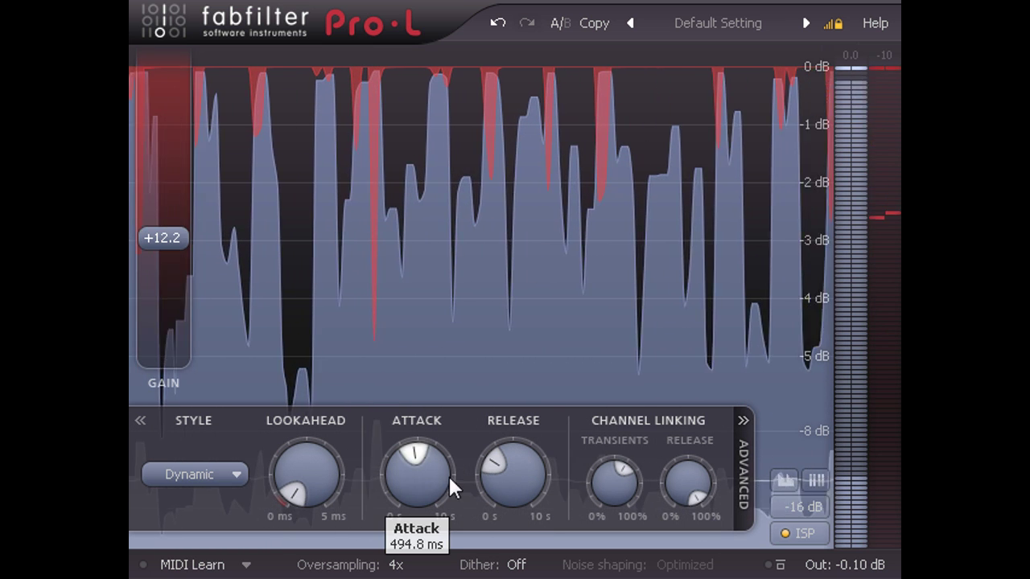
Review the oversampling options and keep 4x
{"action": "left_click", "coordinate": [400, 566]}
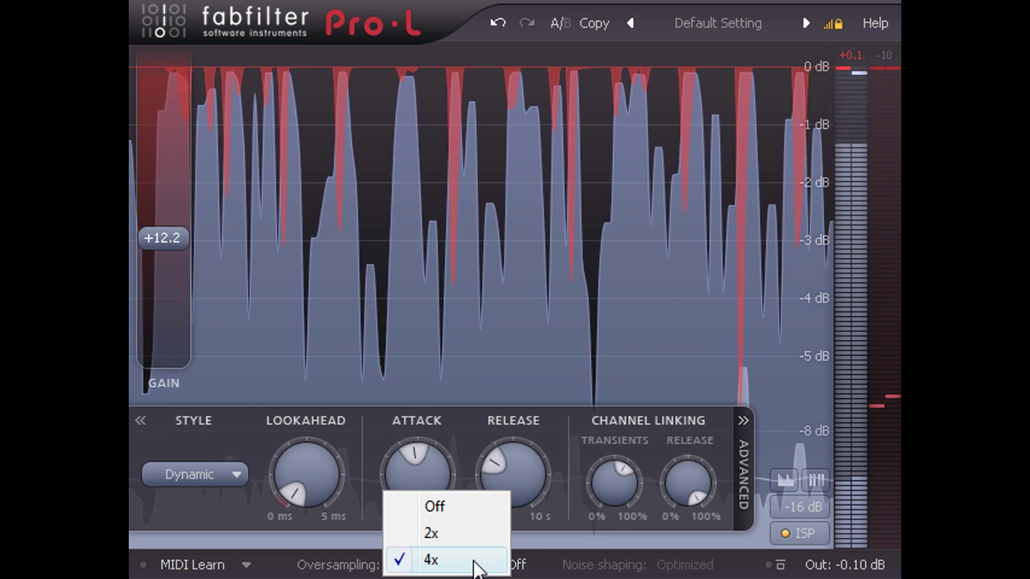
{"action": "left_click", "coordinate": [477, 566]}
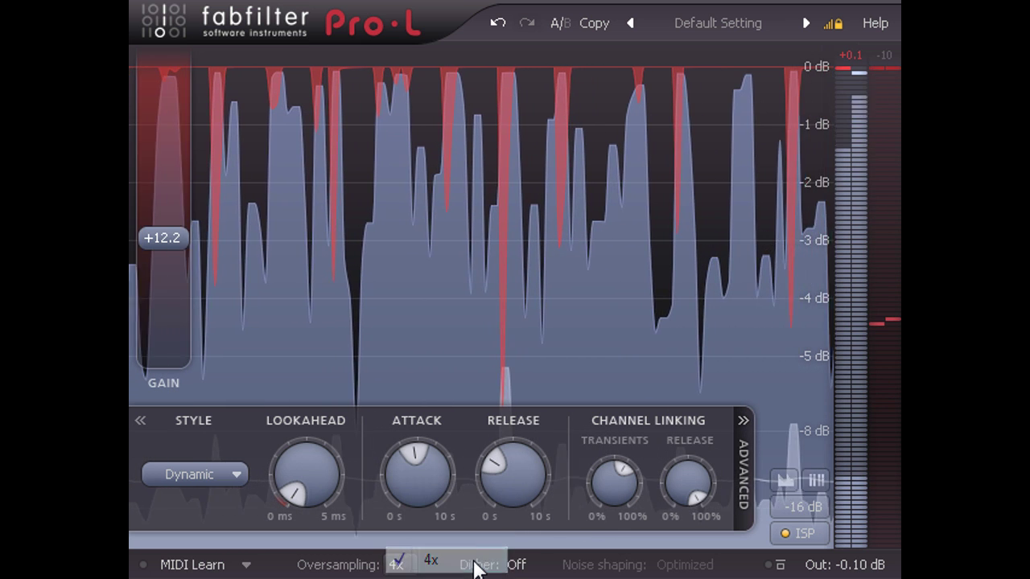
Lower the channel linking for transients to near its minimum, and reduce the release linking to below mid-range
{"action": "mouse_move", "coordinate": [616, 473]}
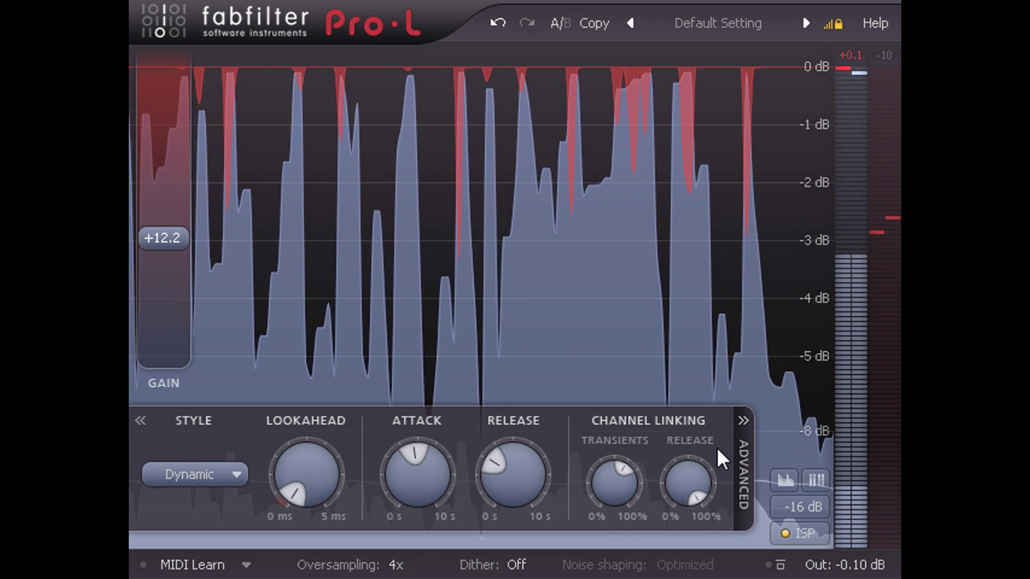
{"action": "mouse_move", "coordinate": [682, 483]}
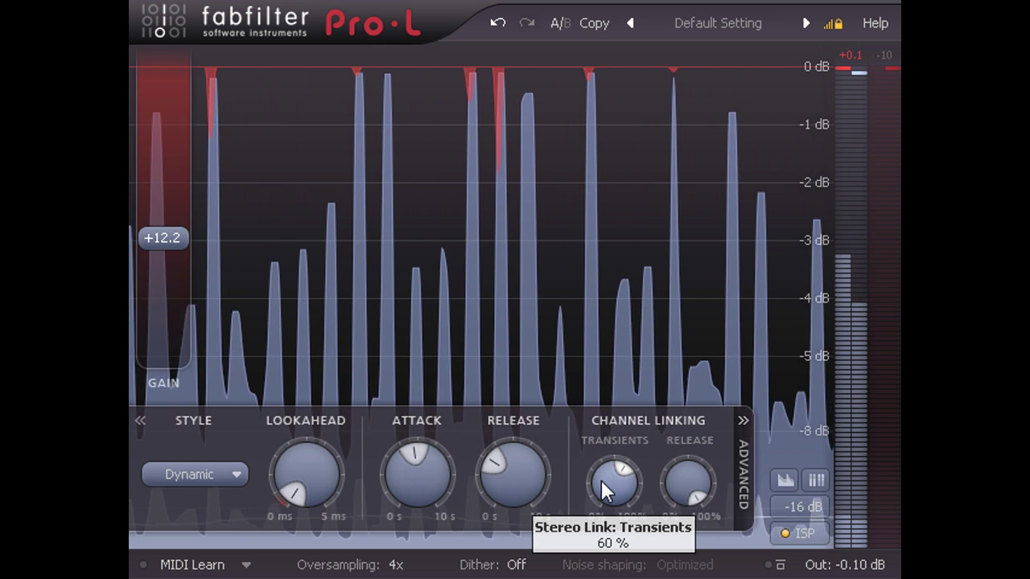
{"action": "left_click_drag", "start_coordinate": [601, 481], "coordinate": [595, 576]}
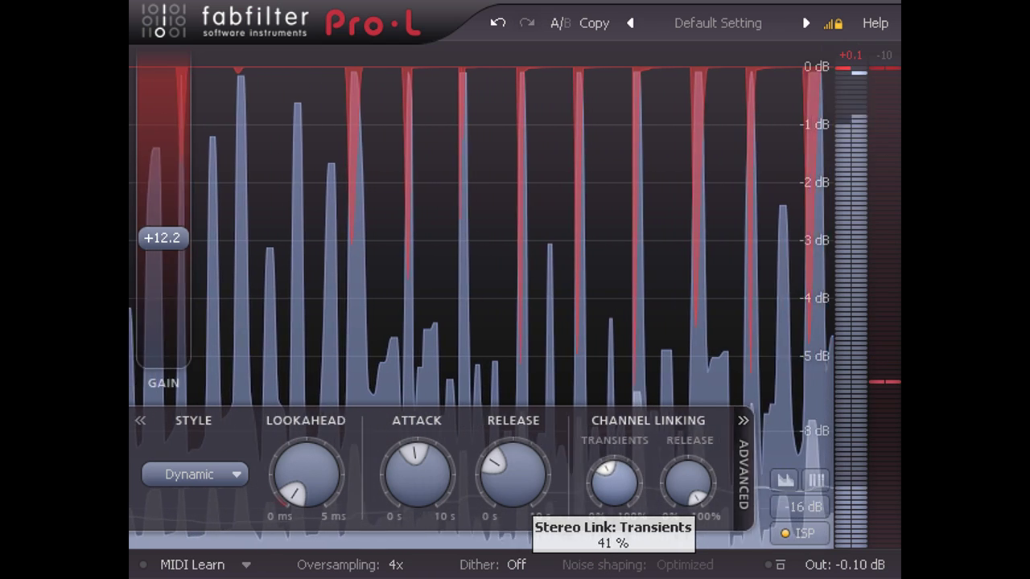
{"action": "left_click_drag", "start_coordinate": [611, 485], "coordinate": [617, 578]}
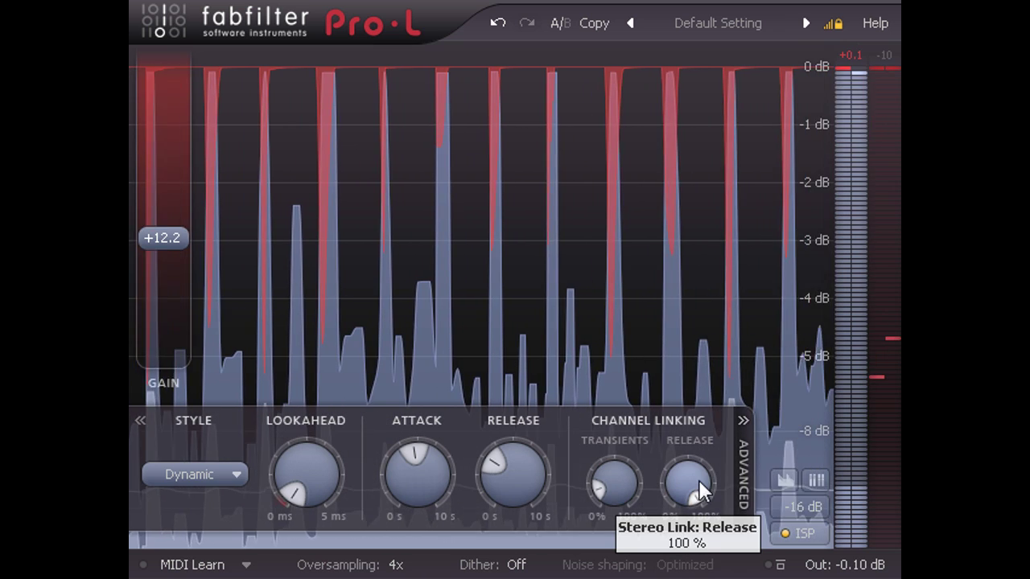
{"action": "left_click_drag", "start_coordinate": [689, 480], "coordinate": [687, 568]}
{"action": "left_click_drag", "start_coordinate": [685, 496], "coordinate": [684, 563]}
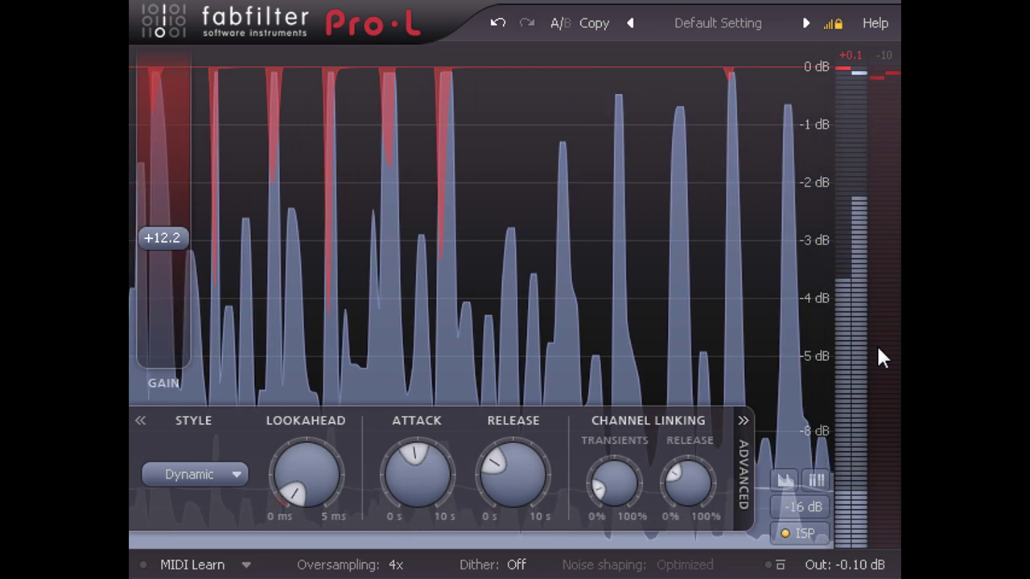
Save the current limiter settings as the default preset
{"action": "left_click", "coordinate": [704, 25]}
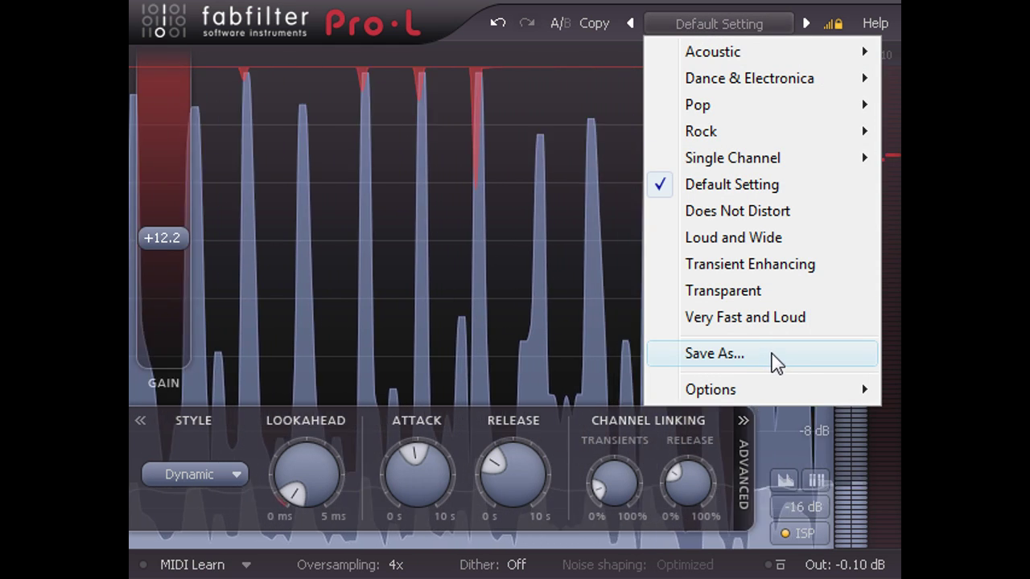
{"action": "mouse_move", "coordinate": [750, 394]}
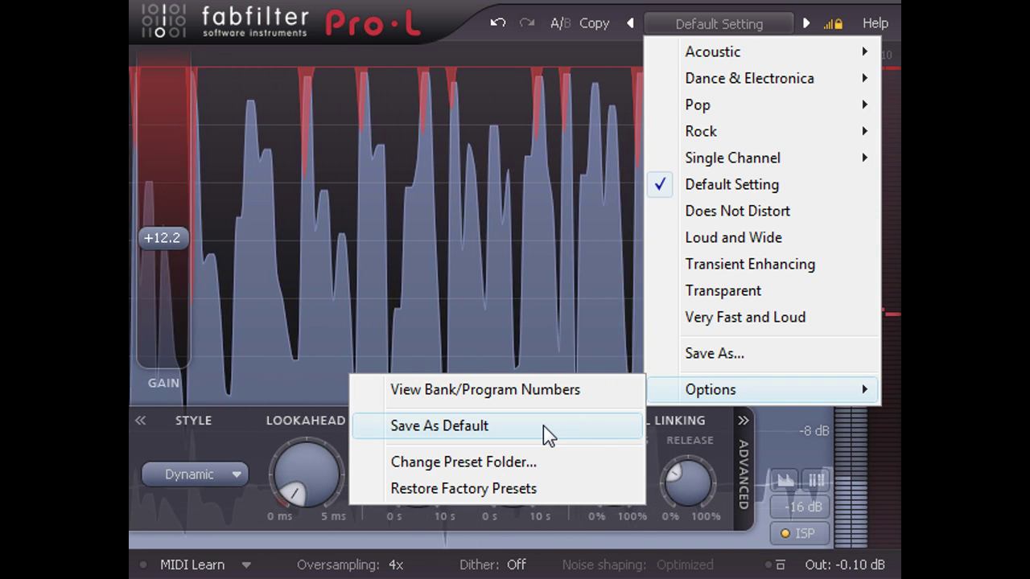
{"action": "left_click", "coordinate": [544, 426]}
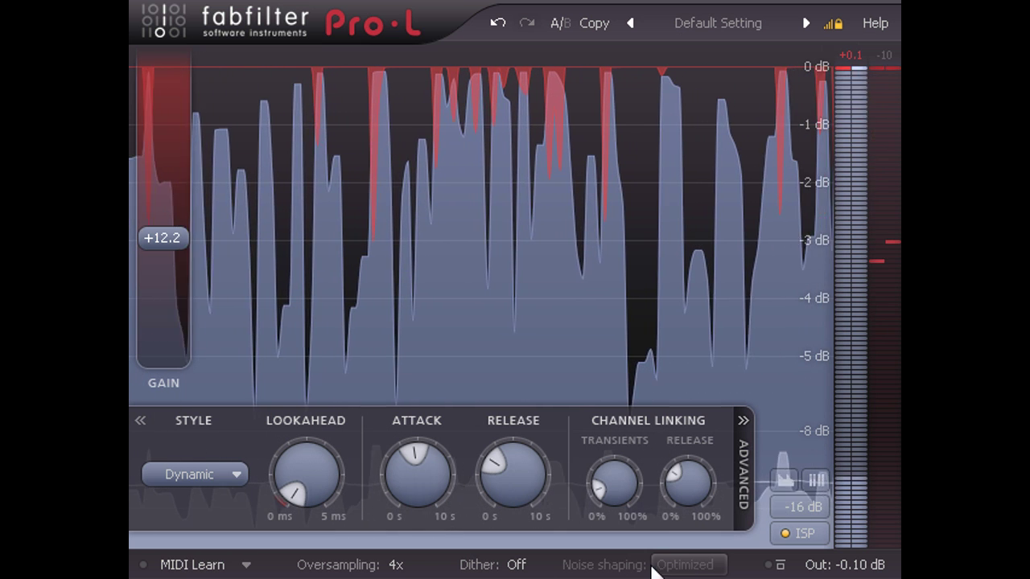
Set the dither to 16 Bits
{"action": "left_click", "coordinate": [533, 567]}
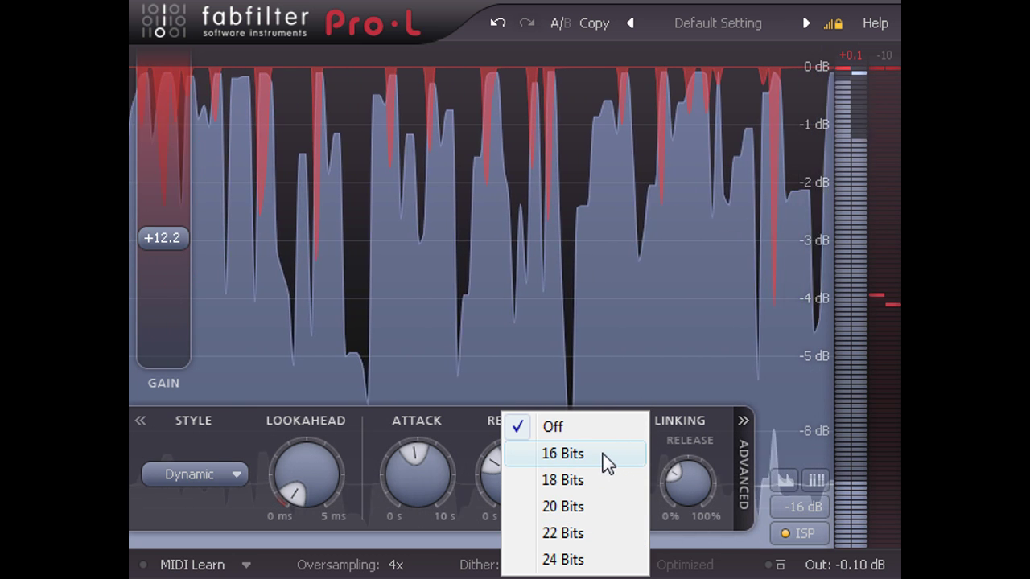
{"action": "left_click", "coordinate": [604, 456]}
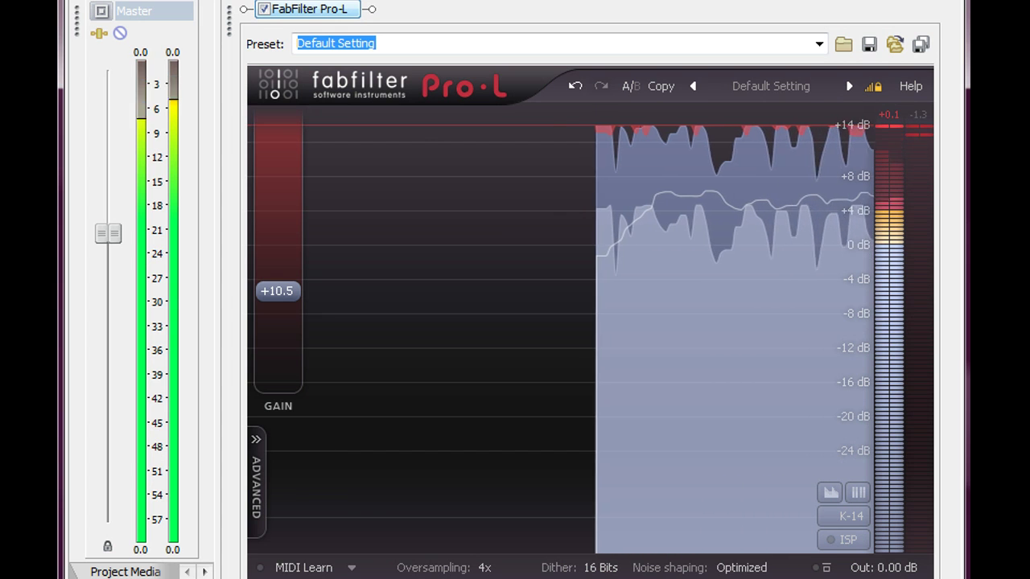
Try lowering the host's master fader after the limiter, and reset it
{"action": "left_click_drag", "start_coordinate": [97, 239], "coordinate": [100, 347]}
{"action": "double_click", "coordinate": [101, 347]}
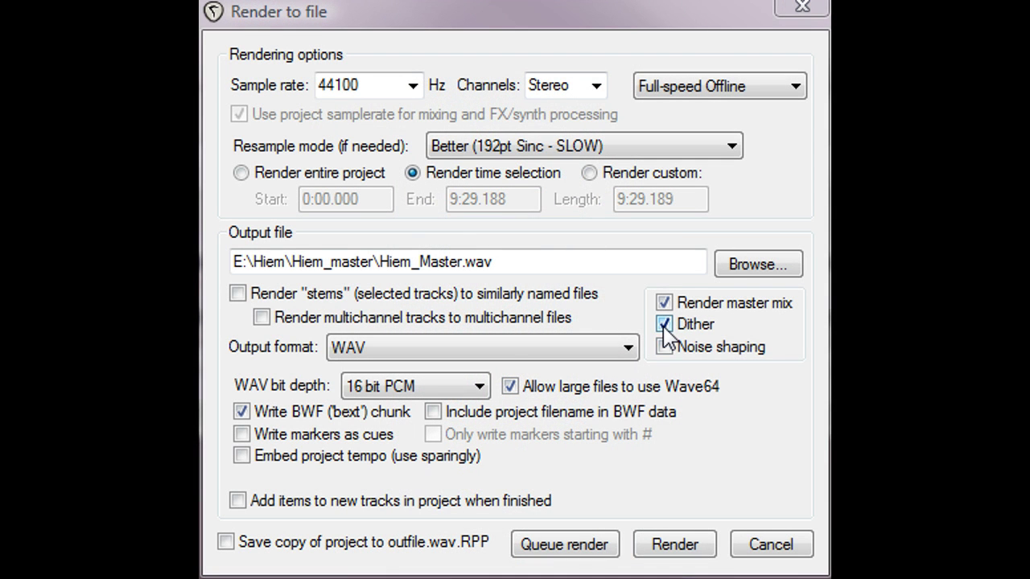
Turn off the host's dither option in the render settings for the 16 bit PCM WAV master
{"action": "left_click", "coordinate": [664, 326]}
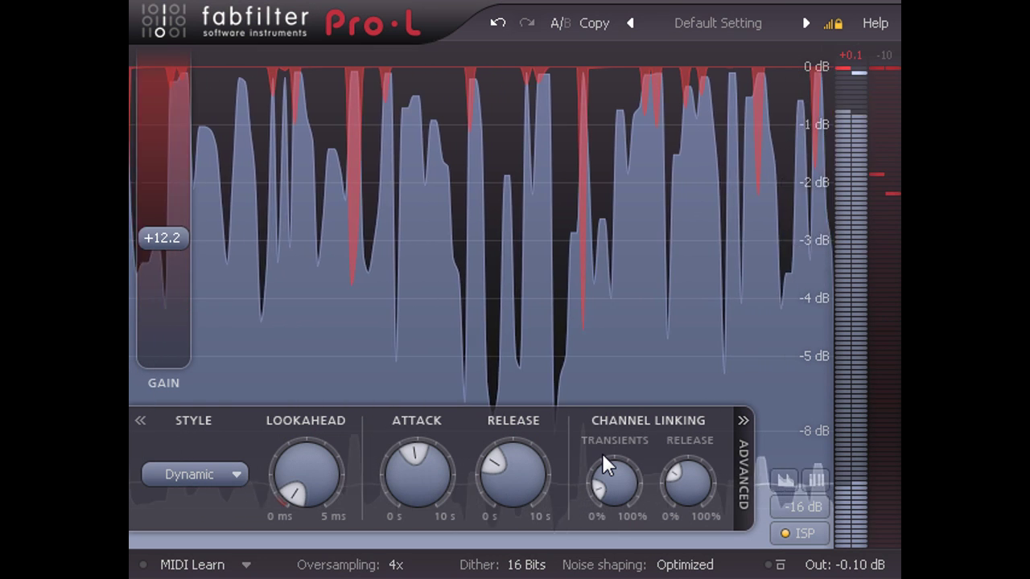
Set the limiter's noise shaping for the 16 Bits dither to Optimized
{"action": "scroll", "coordinate": [700, 567], "scroll_direction": "down", "scroll_amount": 1}
{"action": "left_click", "coordinate": [698, 566]}
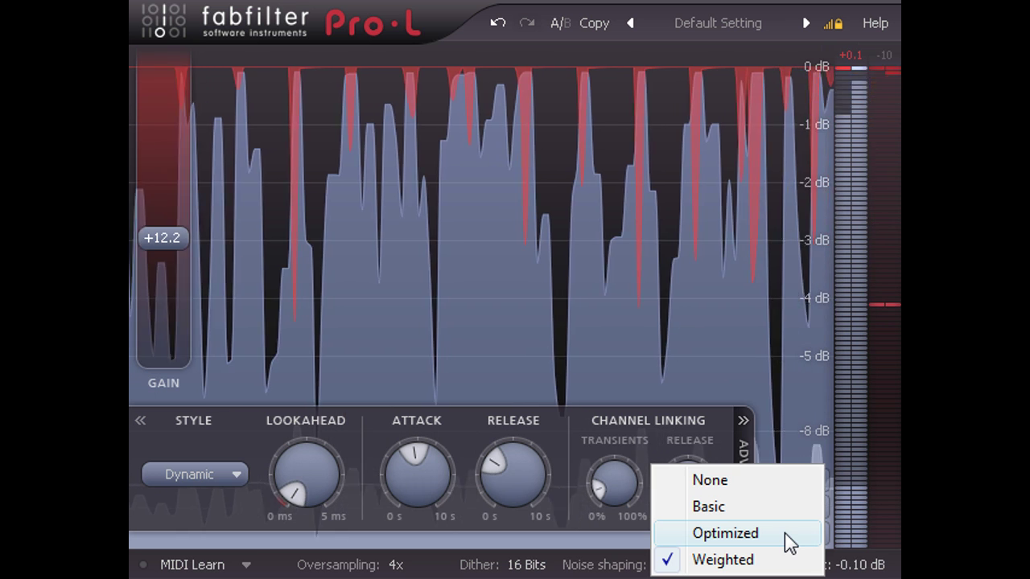
{"action": "left_click", "coordinate": [784, 533]}
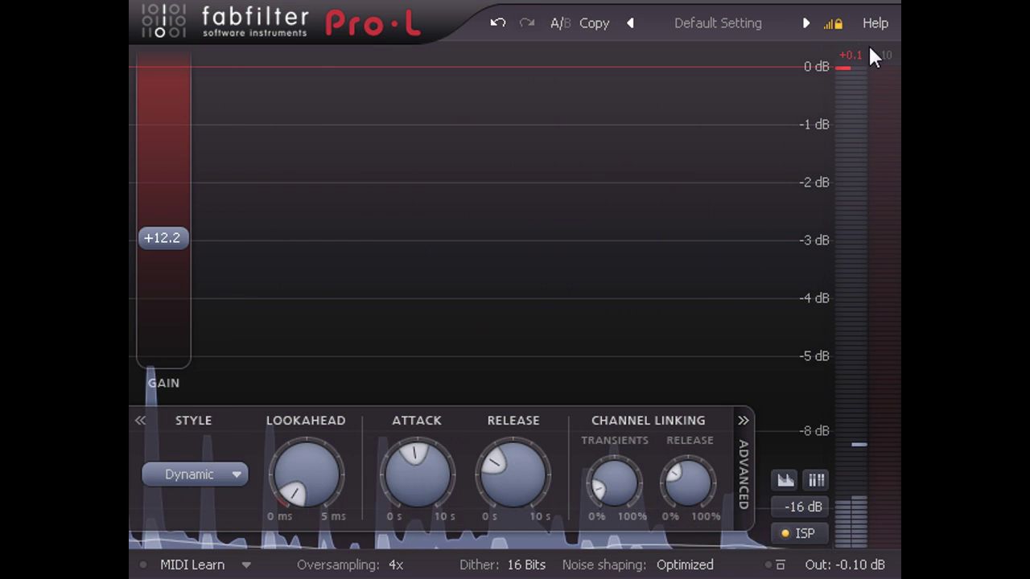
Enable the interactive help hints and bring up the hint for the channel linking release knob
{"action": "left_click", "coordinate": [868, 21]}
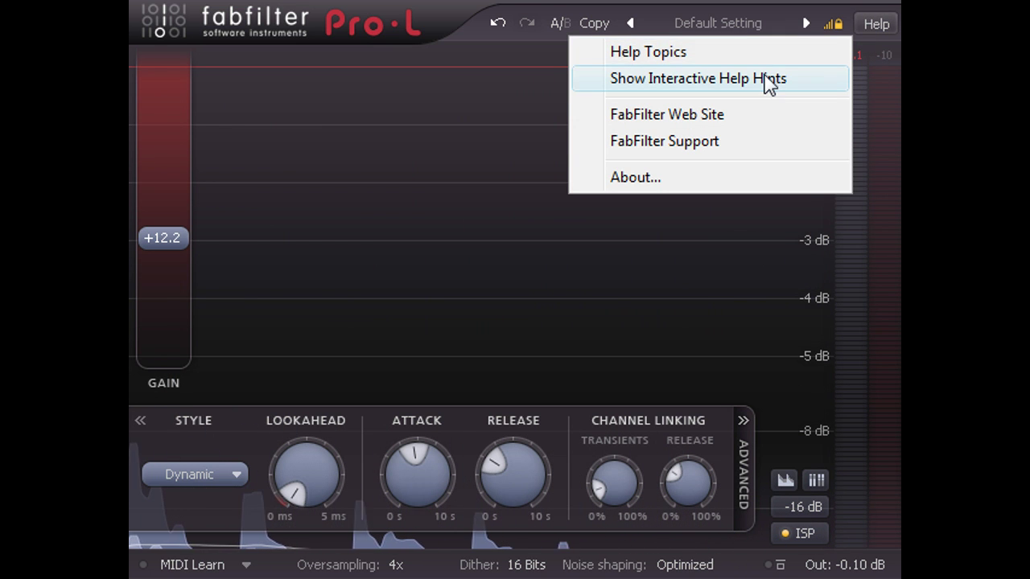
{"action": "left_click", "coordinate": [769, 79]}
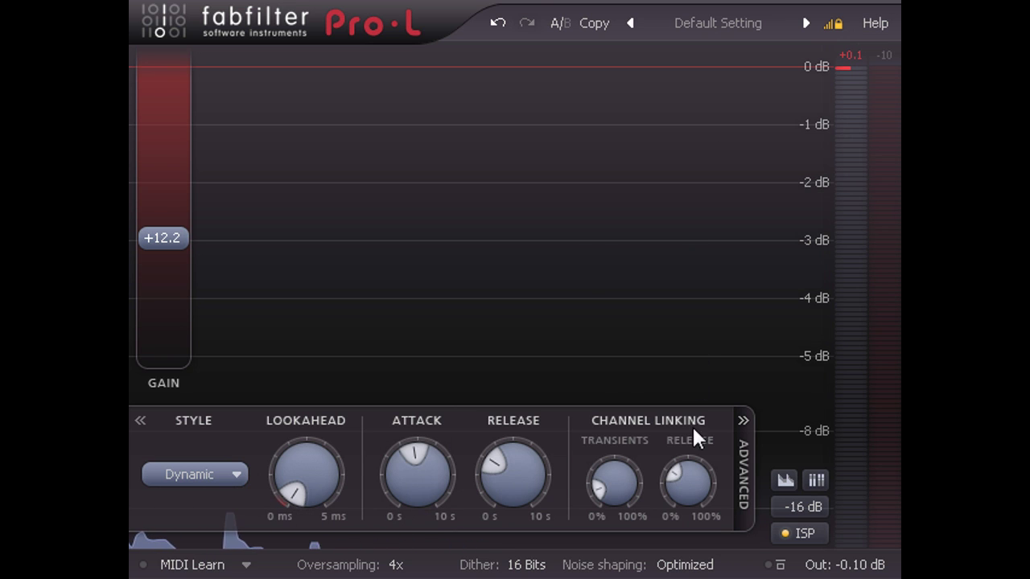
{"action": "mouse_move", "coordinate": [697, 481]}
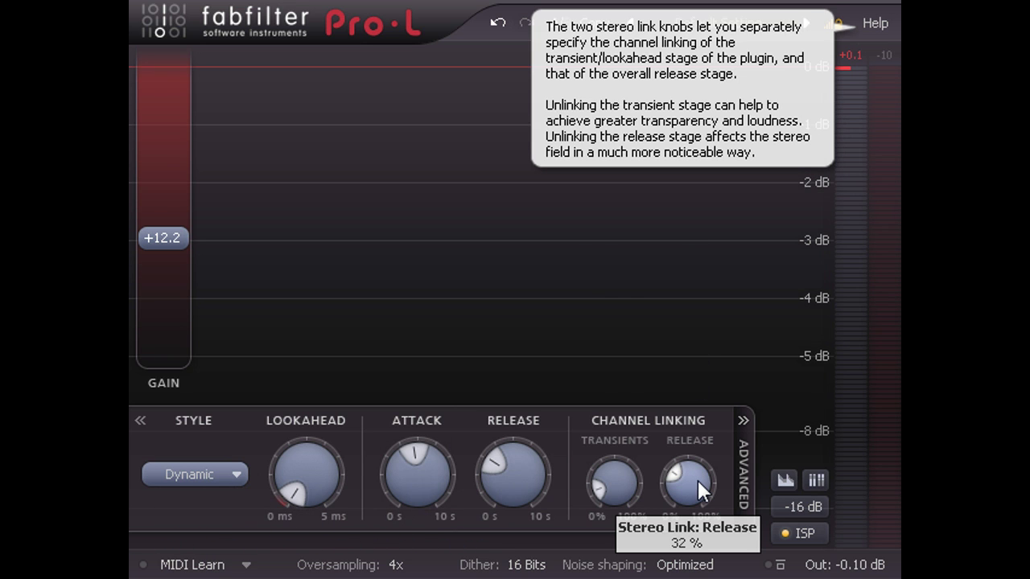